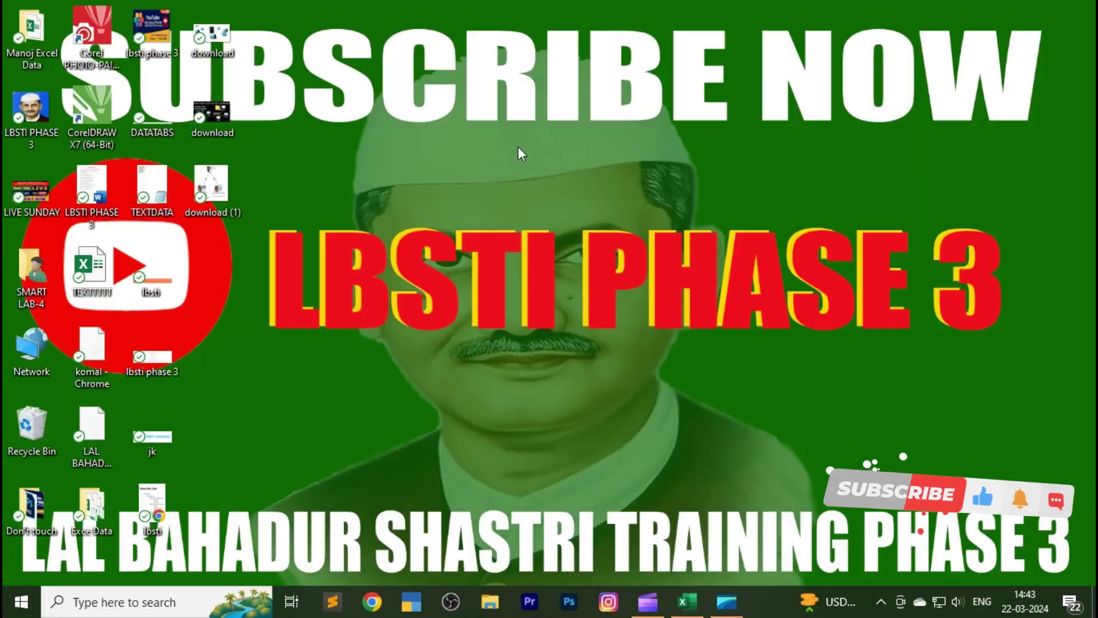
Step: Refresh the desktop twice and bring the Excel workbook's VIEW TAB sheet to the front
{"action": "right_click", "coordinate": [517, 147]}
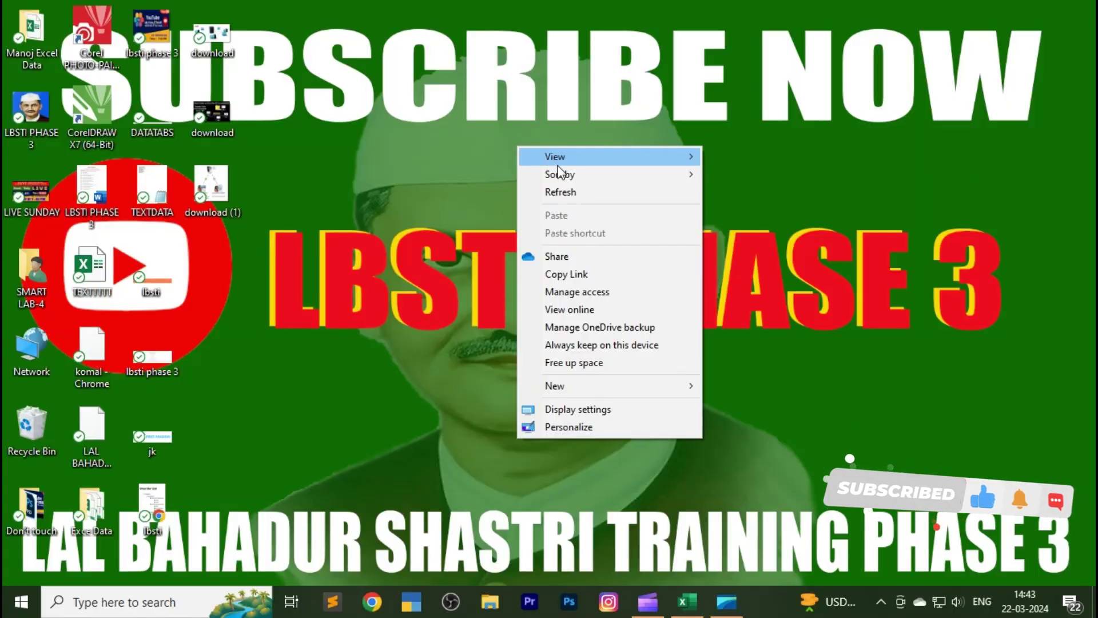
{"action": "left_click", "coordinate": [568, 184]}
{"action": "right_click", "coordinate": [540, 143]}
{"action": "left_click", "coordinate": [571, 190]}
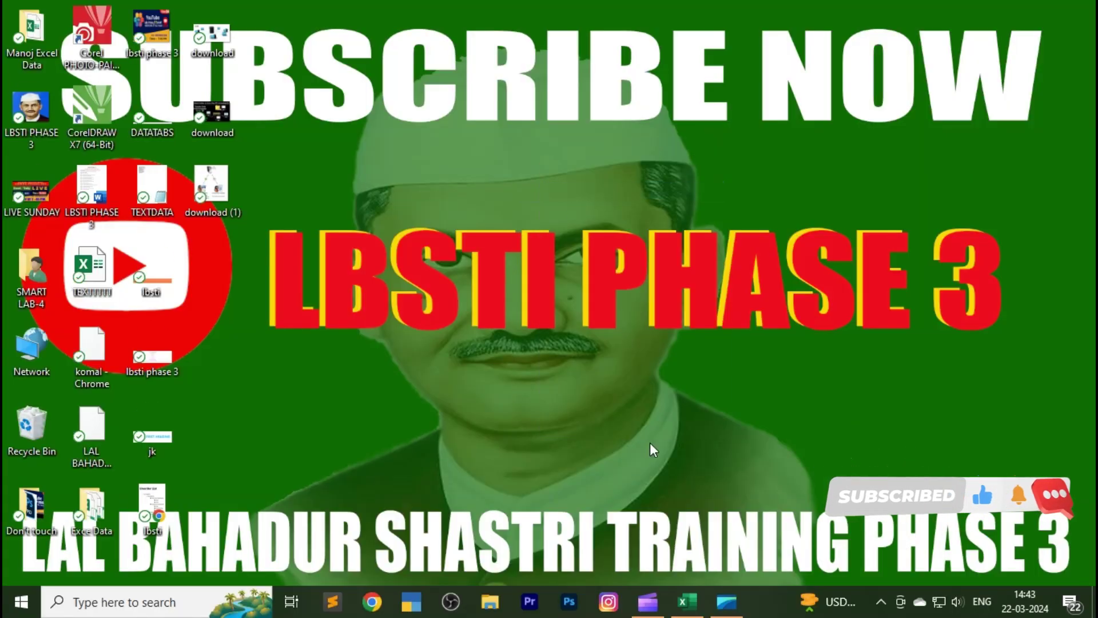
{"action": "left_click", "coordinate": [686, 602]}
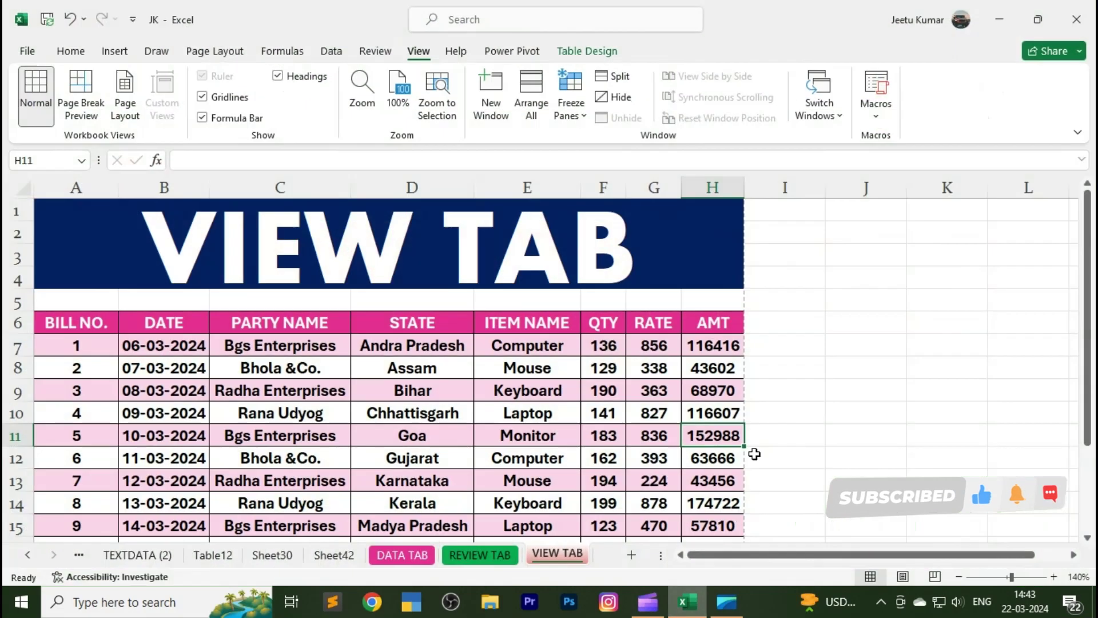
{"action": "left_click", "coordinate": [881, 343]}
{"action": "left_click", "coordinate": [375, 51]}
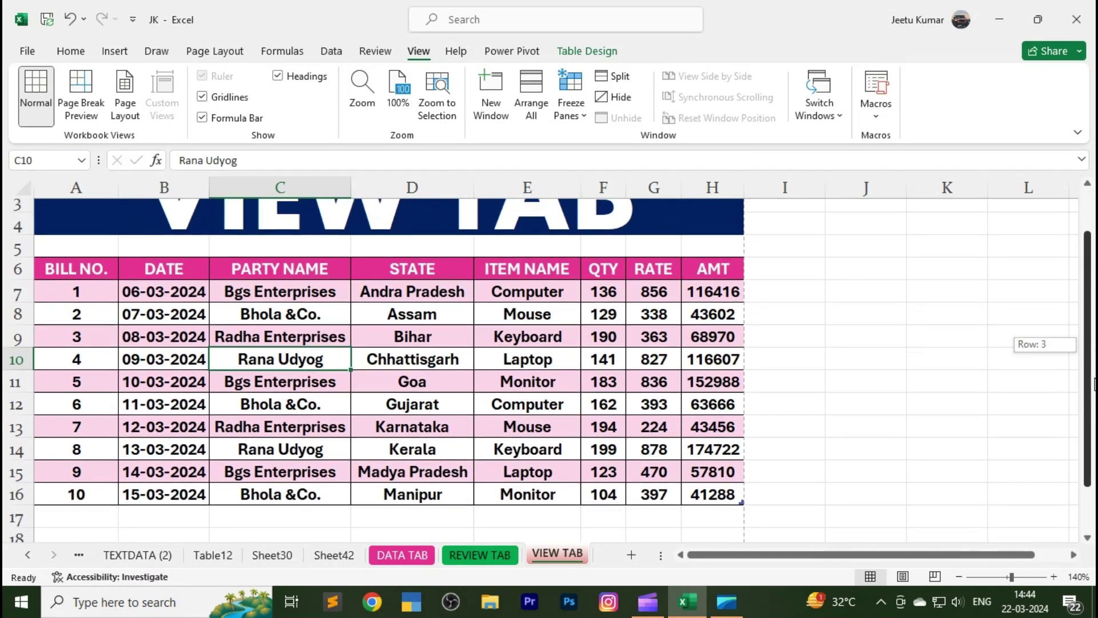
{"action": "left_click_drag", "start_coordinate": [1087, 343], "coordinate": [1087, 344]}
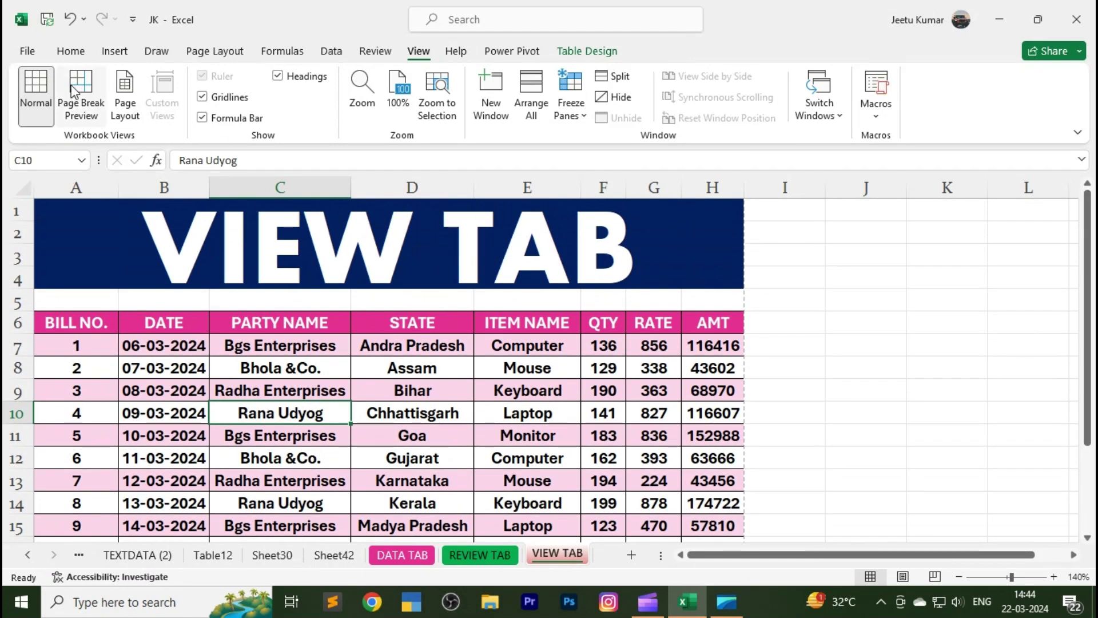
{"action": "left_click", "coordinate": [970, 383]}
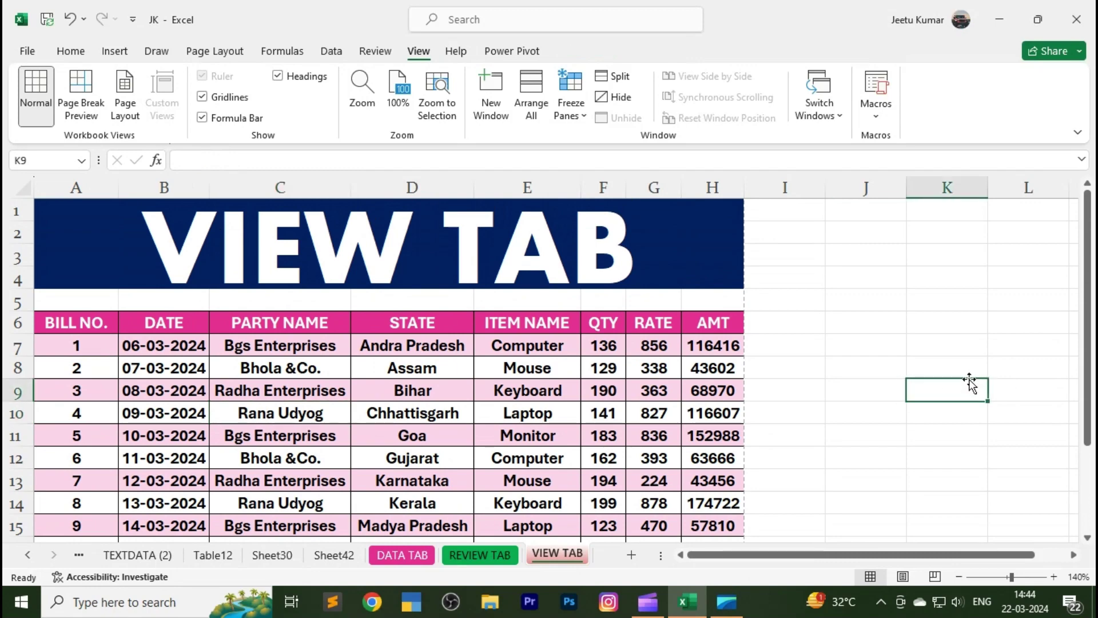
{"action": "mouse_move", "coordinate": [1088, 293]}
{"action": "left_mouse_down"}
{"action": "mouse_move", "coordinate": [1088, 372]}
{"action": "mouse_move", "coordinate": [1088, 292]}
{"action": "left_mouse_up"}
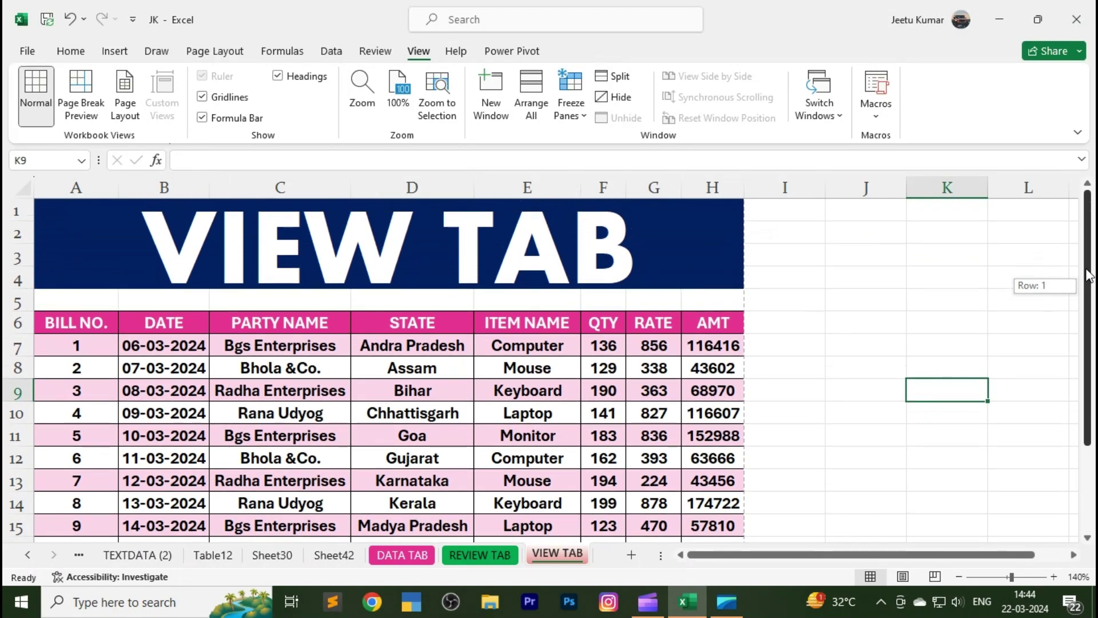
{"action": "mouse_move", "coordinate": [1087, 291]}
{"action": "left_mouse_down"}
{"action": "mouse_move", "coordinate": [1086, 336]}
{"action": "mouse_move", "coordinate": [1086, 290]}
{"action": "left_mouse_up"}
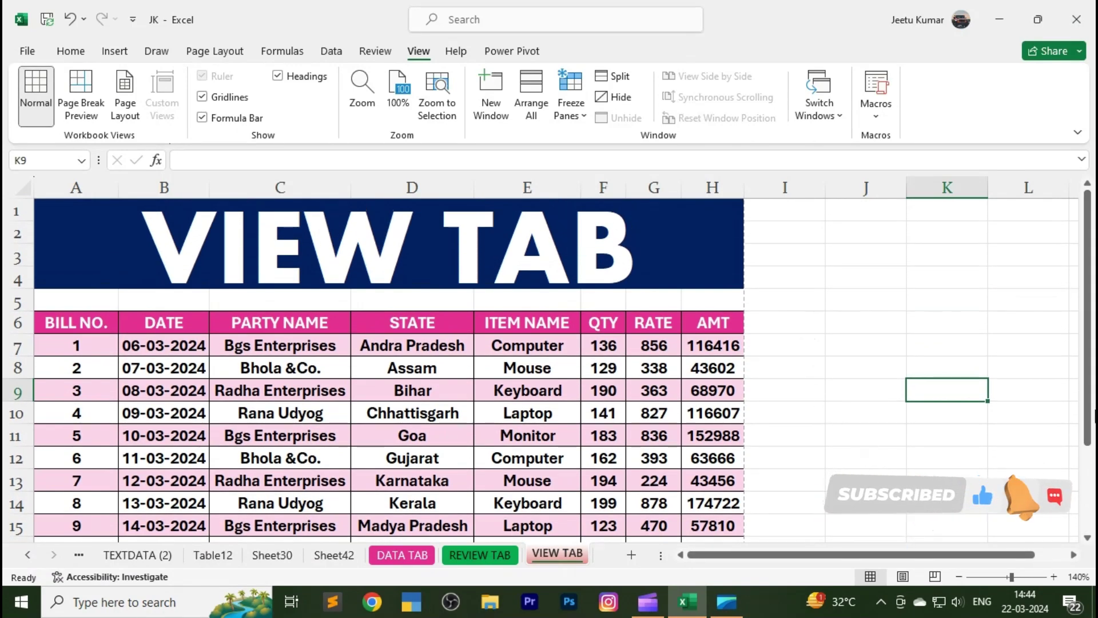
{"action": "mouse_move", "coordinate": [1088, 421]}
{"action": "left_mouse_down"}
{"action": "mouse_move", "coordinate": [1089, 498]}
{"action": "mouse_move", "coordinate": [1088, 420]}
{"action": "left_mouse_up"}
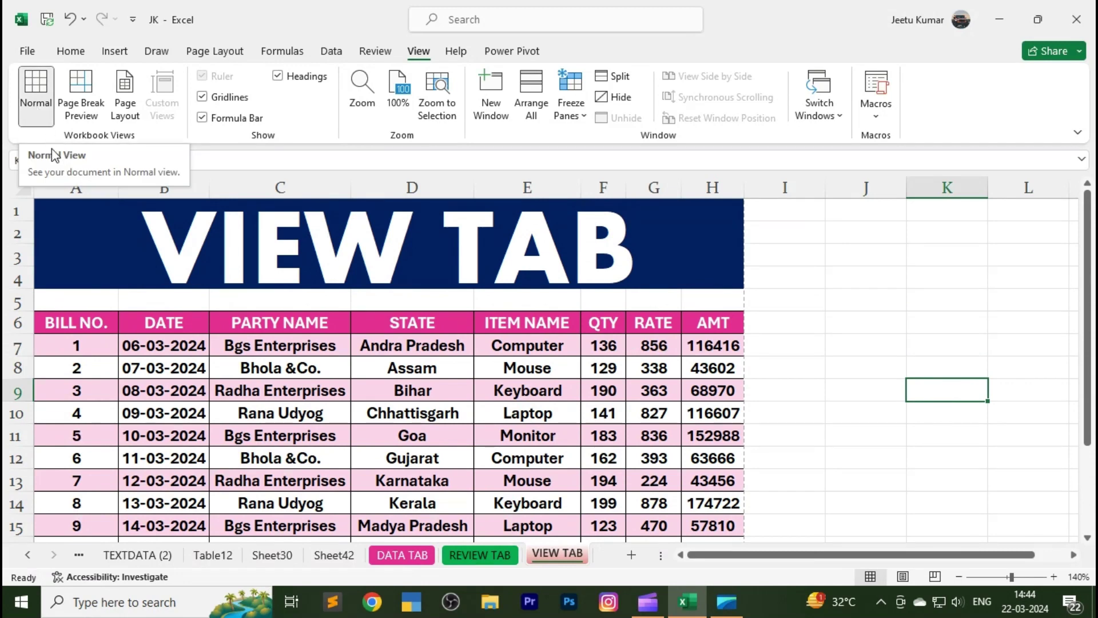
{"action": "left_click", "coordinate": [815, 458]}
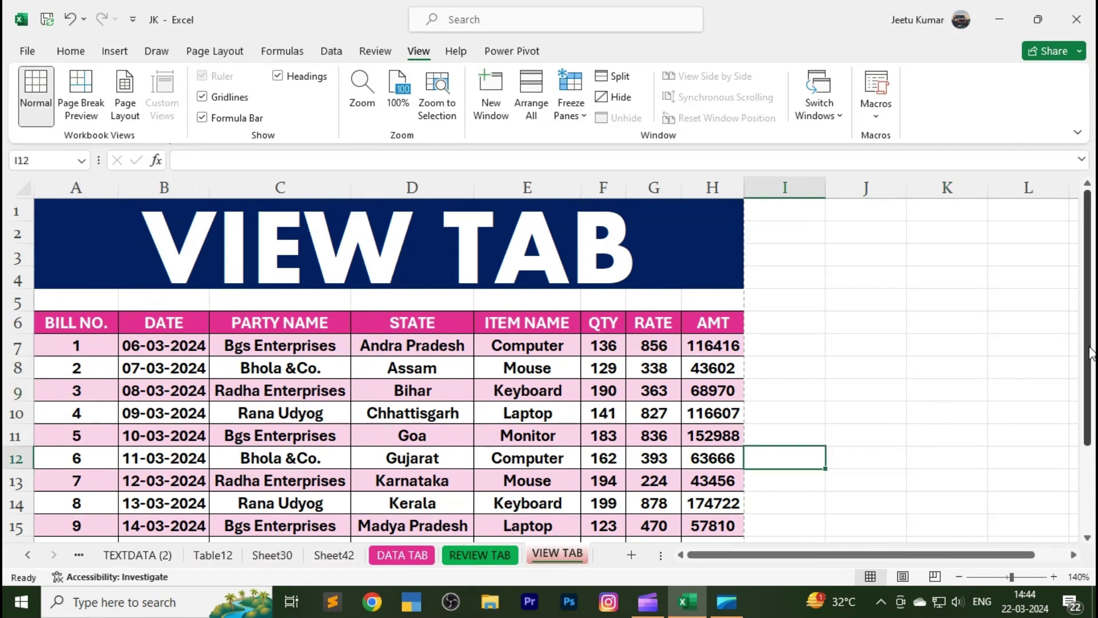
{"action": "mouse_move", "coordinate": [1090, 350]}
{"action": "left_mouse_down"}
{"action": "mouse_move", "coordinate": [1093, 403]}
{"action": "mouse_move", "coordinate": [1089, 354]}
{"action": "left_mouse_up"}
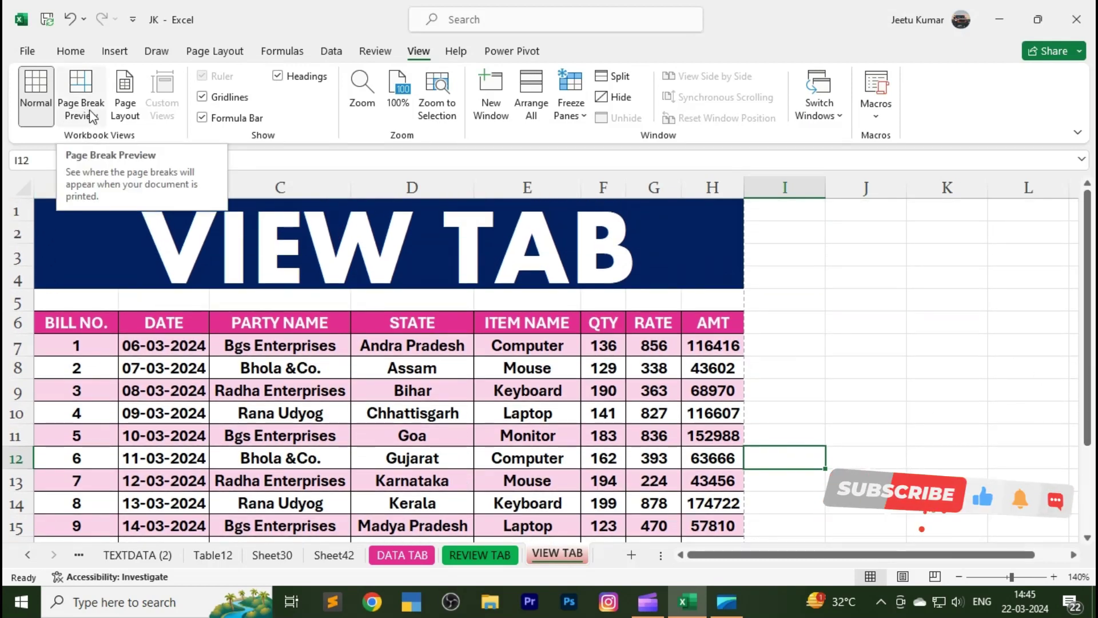
Step: Copy the sales table A6:H16 and paste it beside the original at cell I6
{"action": "mouse_move", "coordinate": [76, 323]}
{"action": "left_mouse_down"}
{"action": "mouse_move", "coordinate": [667, 514]}
{"action": "mouse_move", "coordinate": [722, 492]}
{"action": "left_mouse_up"}
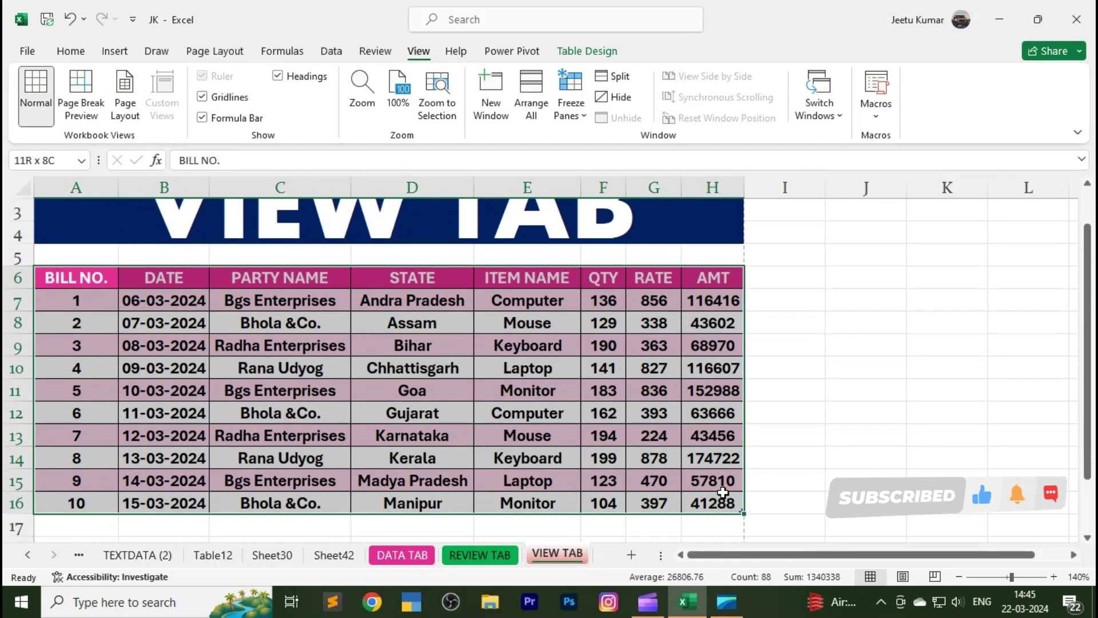
{"action": "key", "text": "ctrl+c"}
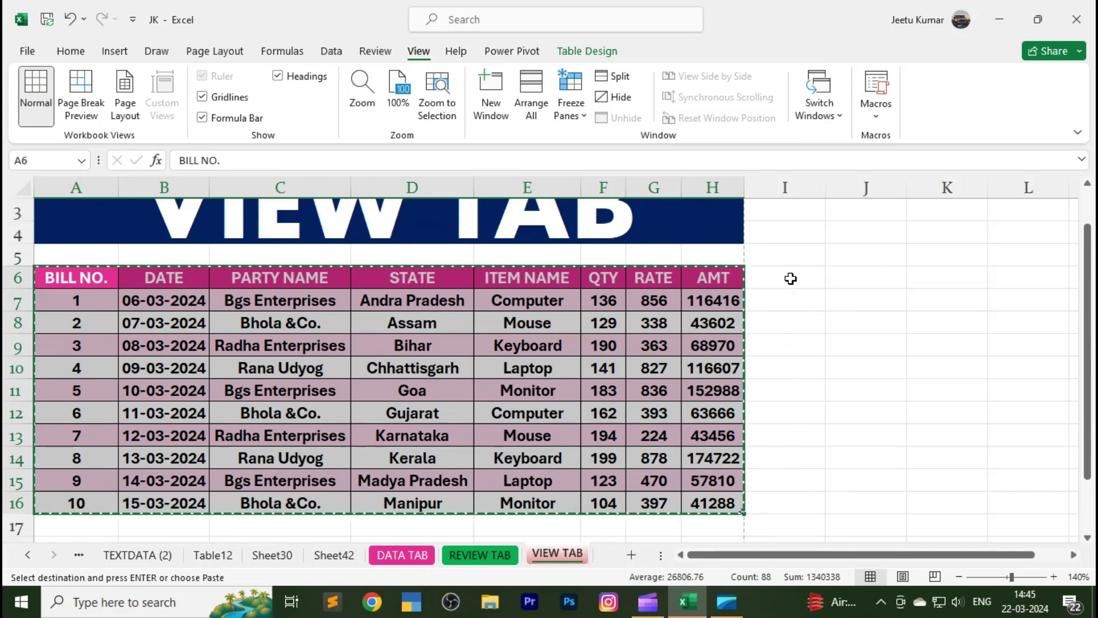
{"action": "left_click", "coordinate": [791, 277]}
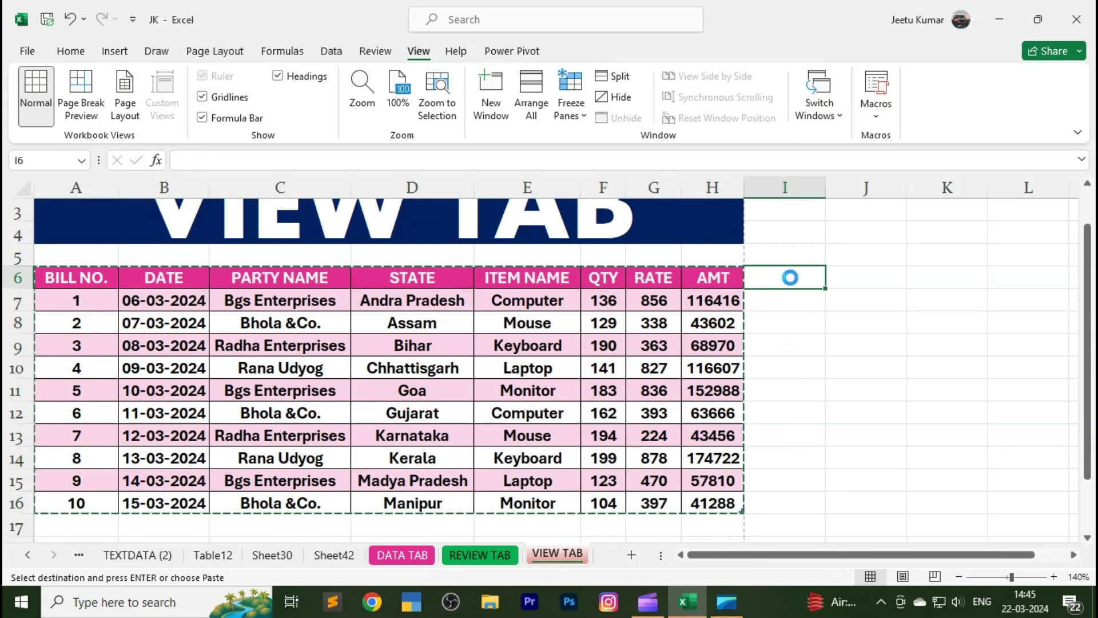
{"action": "key", "text": "ctrl+v"}
Step: AutoFit column J with Alt+H+O+I so the pasted dates show in full
{"action": "left_click", "coordinate": [866, 458]}
{"action": "left_click_drag", "start_coordinate": [866, 323], "coordinate": [883, 525]}
{"action": "key", "text": "alt+h"}
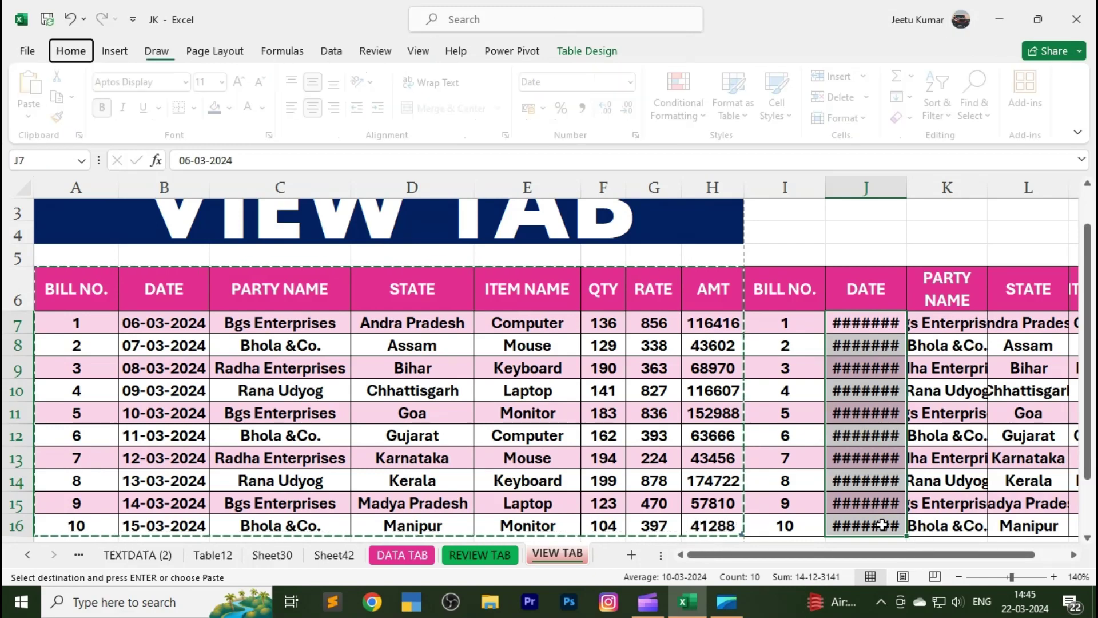
{"action": "key", "text": "o"}
{"action": "key", "text": "i"}
{"action": "left_click", "coordinate": [785, 480]}
{"action": "scroll", "coordinate": [785, 480], "scroll_direction": "right", "scroll_amount": 3}
{"action": "scroll", "coordinate": [572, 458], "scroll_direction": "left", "scroll_amount": 3}
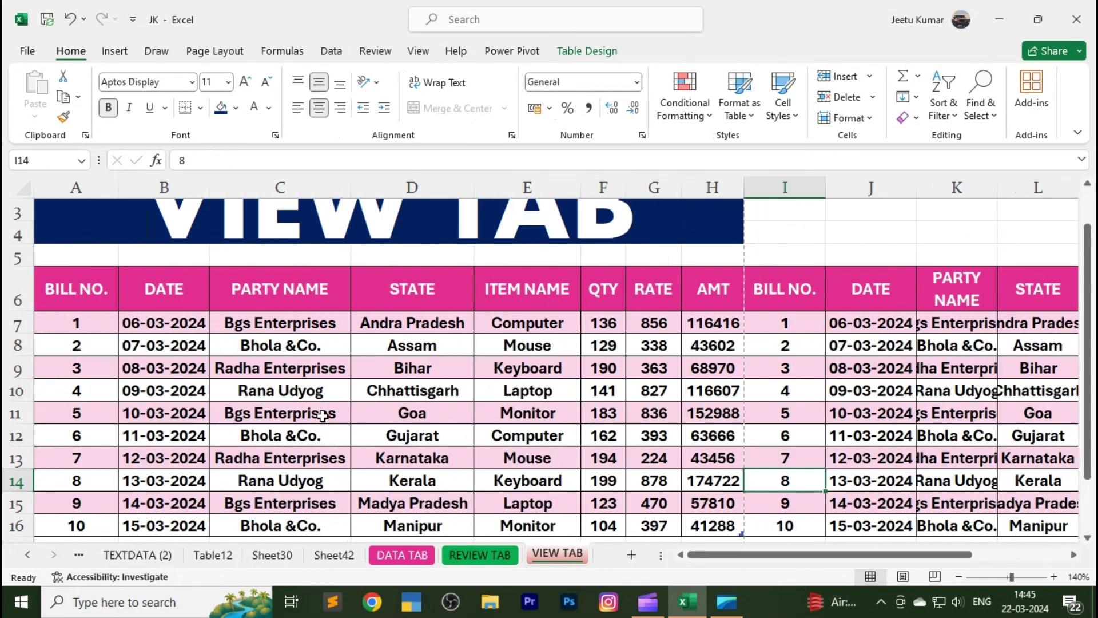
Step: Select across both tables, then pick a date in the copied table
{"action": "left_click_drag", "start_coordinate": [91, 289], "coordinate": [1048, 462]}
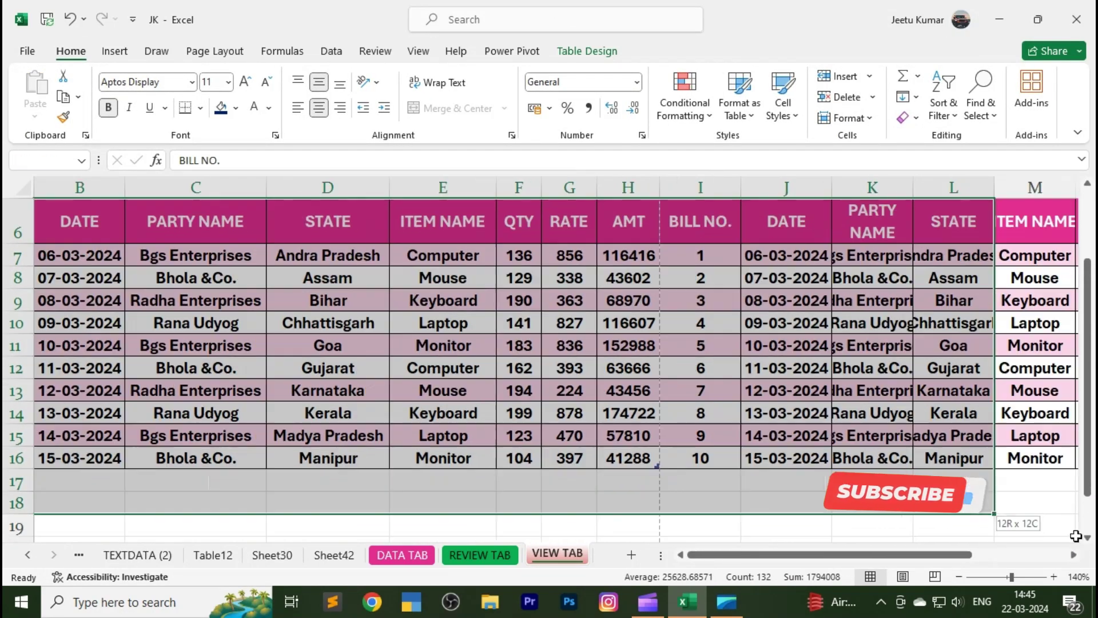
{"action": "left_click_drag", "start_coordinate": [1048, 462], "coordinate": [1042, 475]}
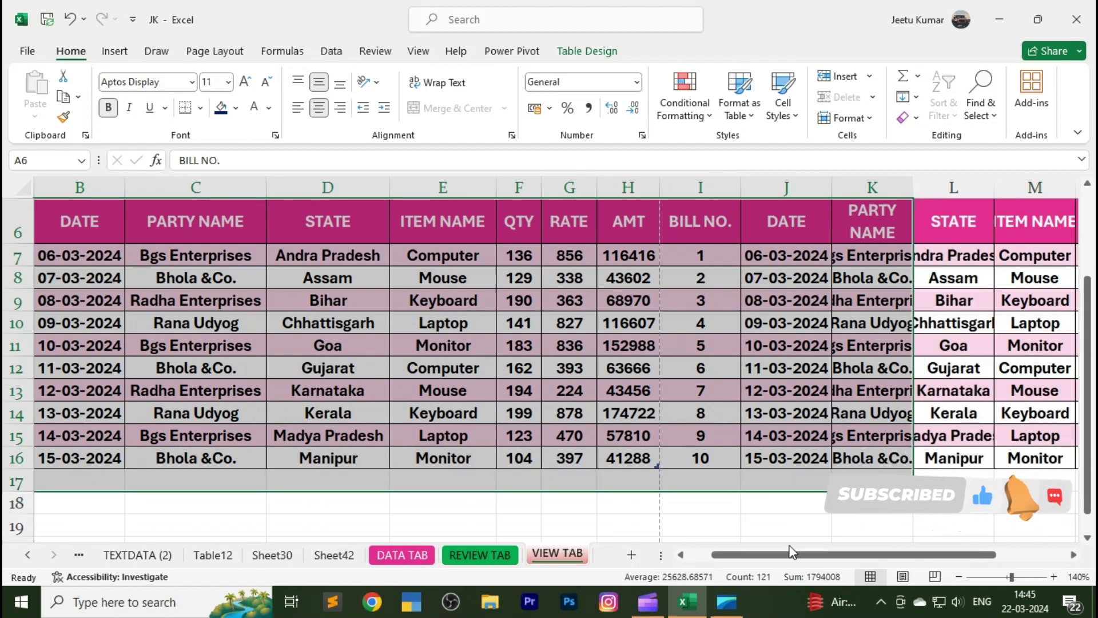
{"action": "scroll", "coordinate": [915, 400], "scroll_direction": "up", "scroll_amount": 2}
{"action": "left_click", "coordinate": [812, 458]}
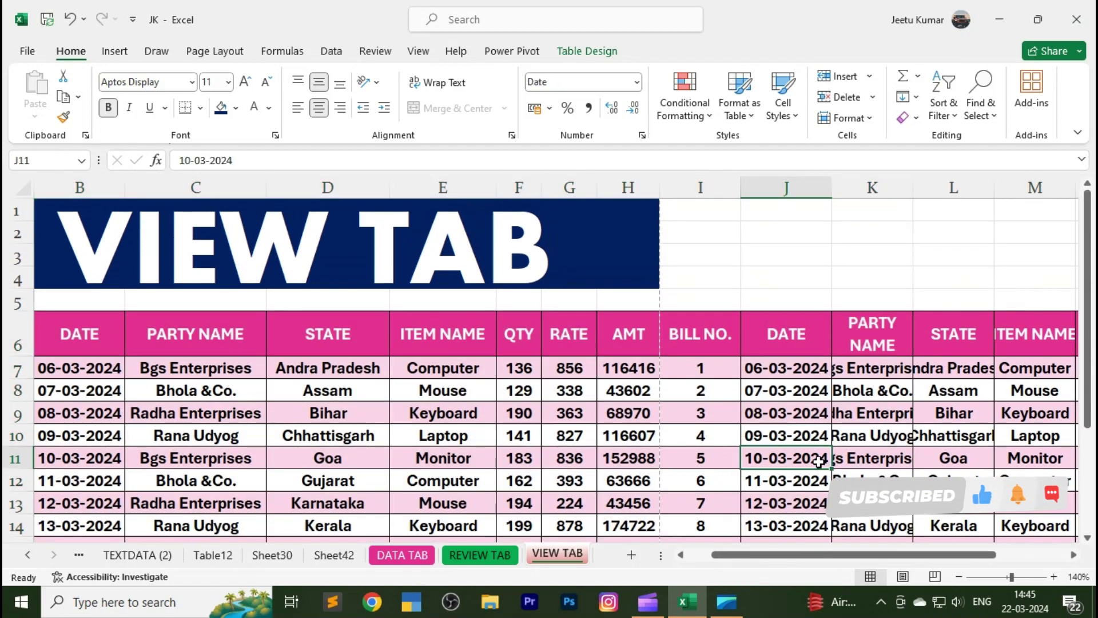
{"action": "left_click", "coordinate": [419, 51]}
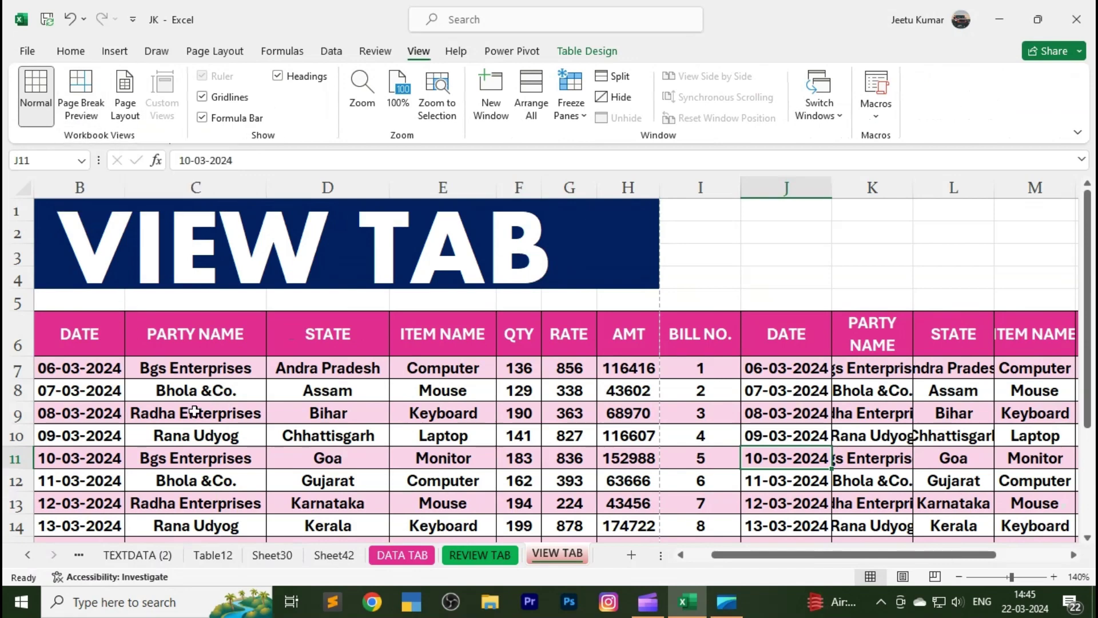
{"action": "left_click", "coordinate": [194, 435]}
{"action": "left_click_drag", "start_coordinate": [80, 334], "coordinate": [575, 507]}
{"action": "left_click", "coordinate": [575, 508]}
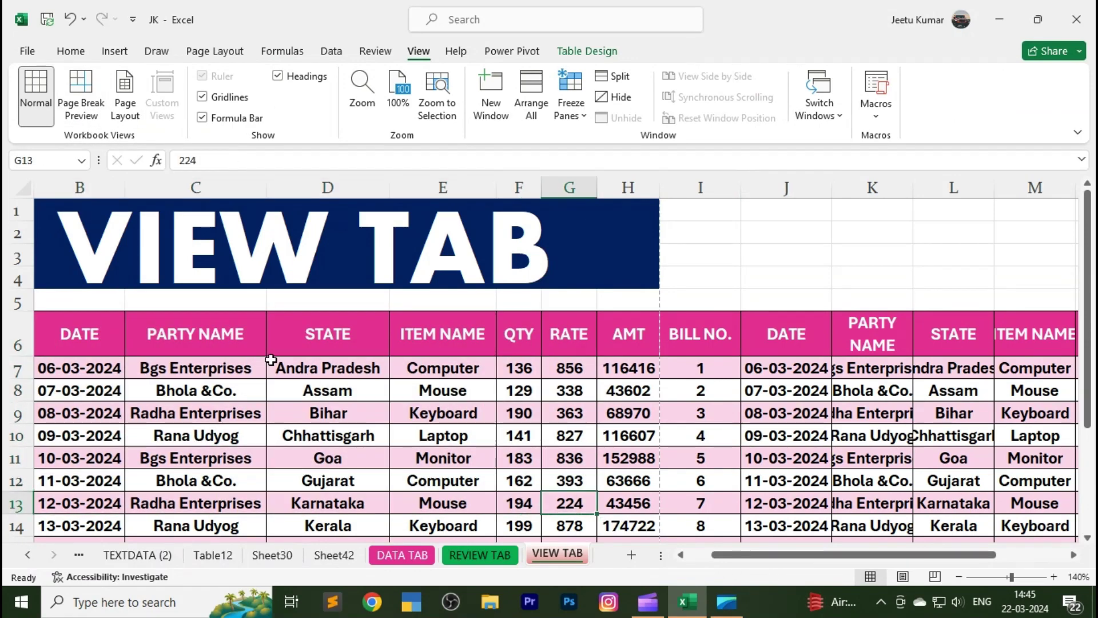
{"action": "left_click_drag", "start_coordinate": [80, 335], "coordinate": [642, 503]}
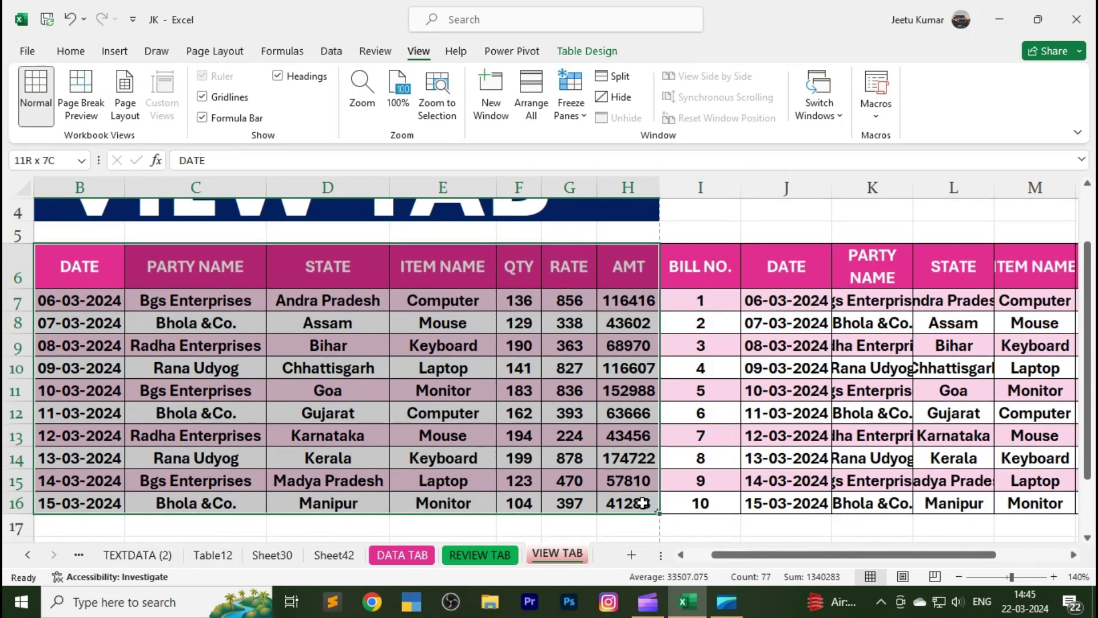
{"action": "left_click", "coordinate": [94, 114]}
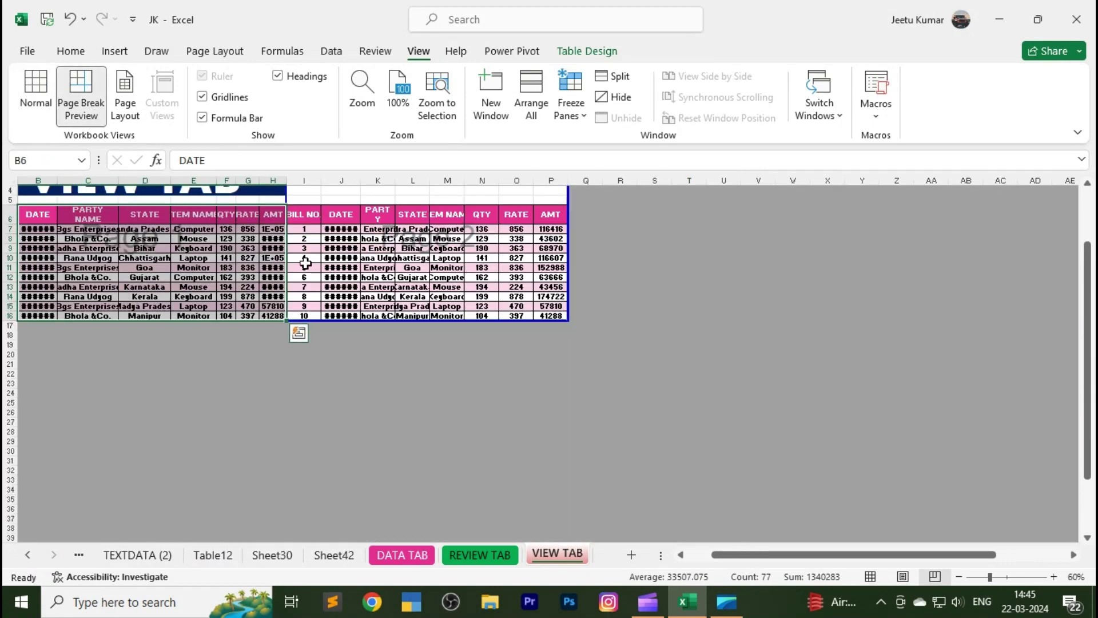
{"action": "left_click", "coordinate": [306, 265]}
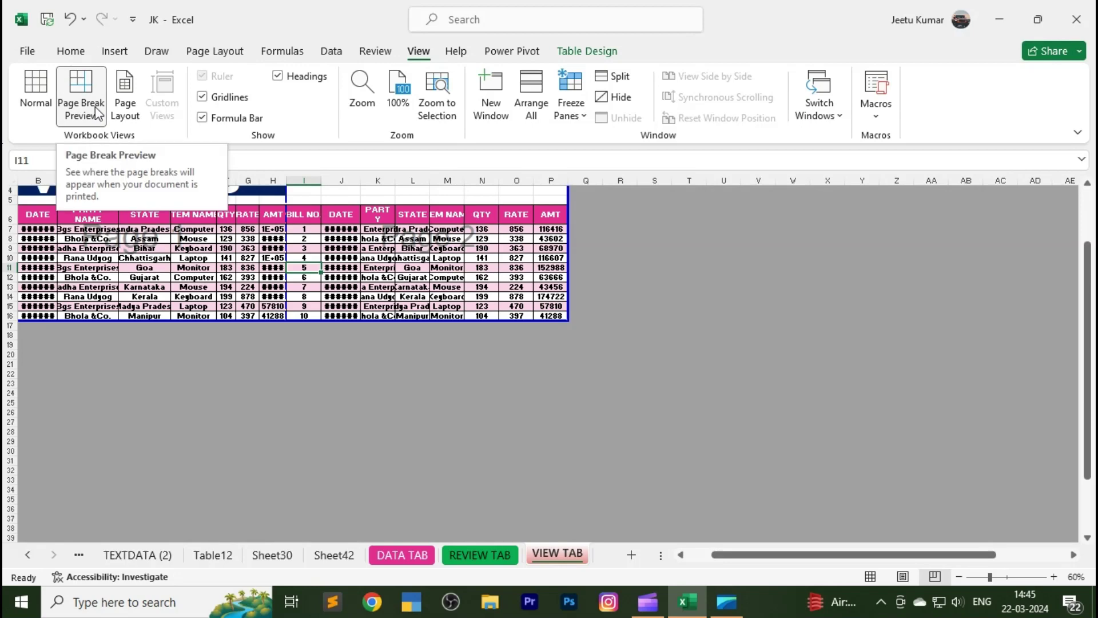
{"action": "left_click", "coordinate": [36, 95]}
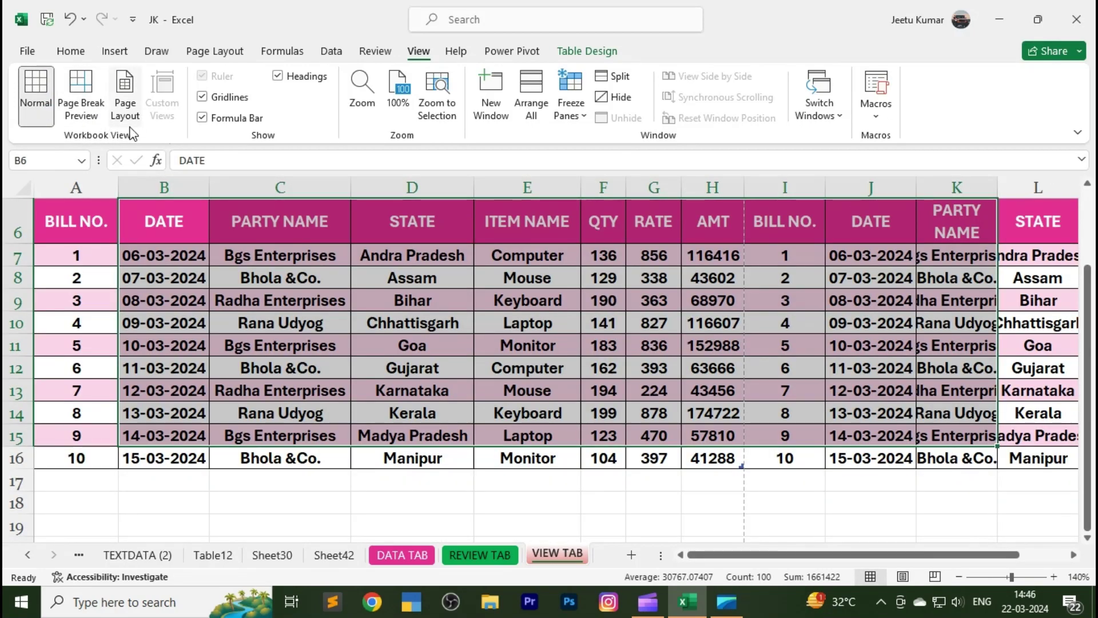
{"action": "left_click", "coordinate": [507, 345]}
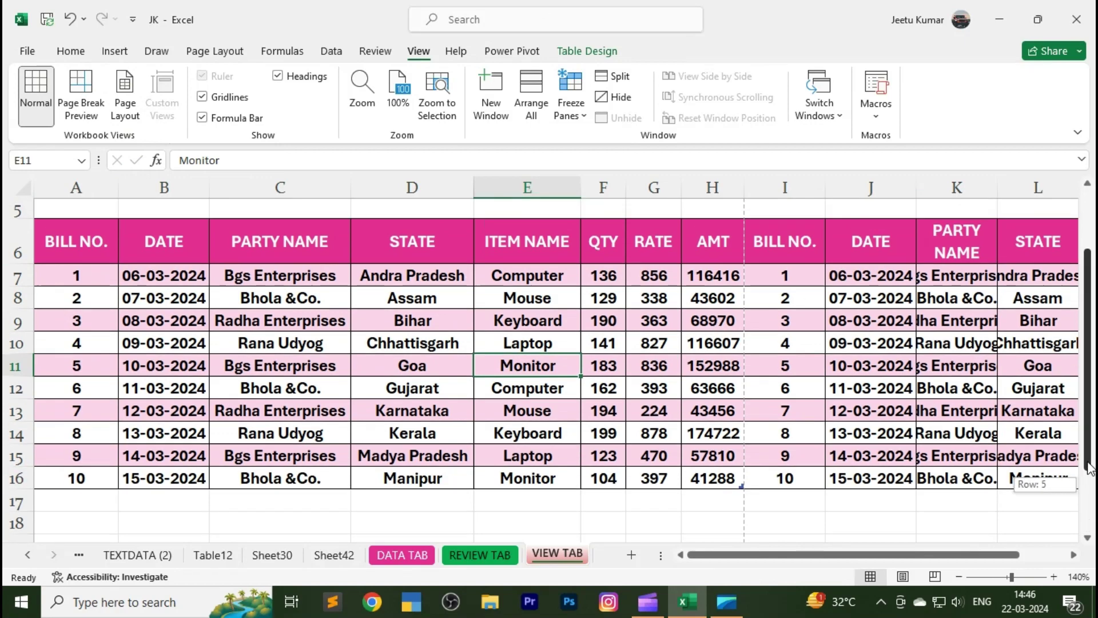
{"action": "left_click_drag", "start_coordinate": [1091, 489], "coordinate": [1092, 433]}
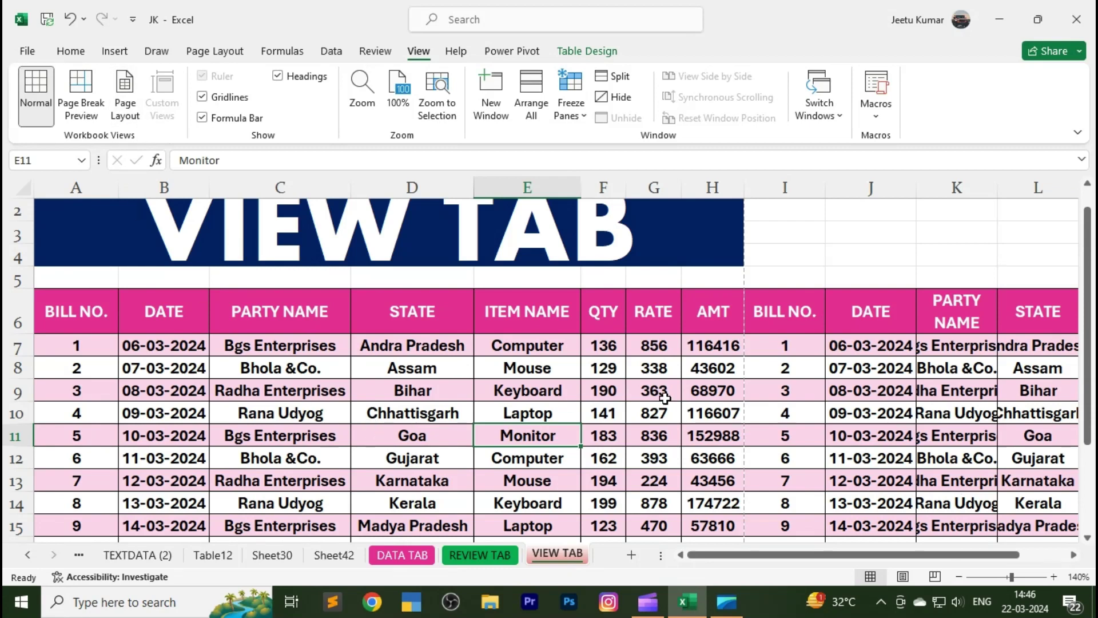
{"action": "left_click", "coordinate": [584, 403]}
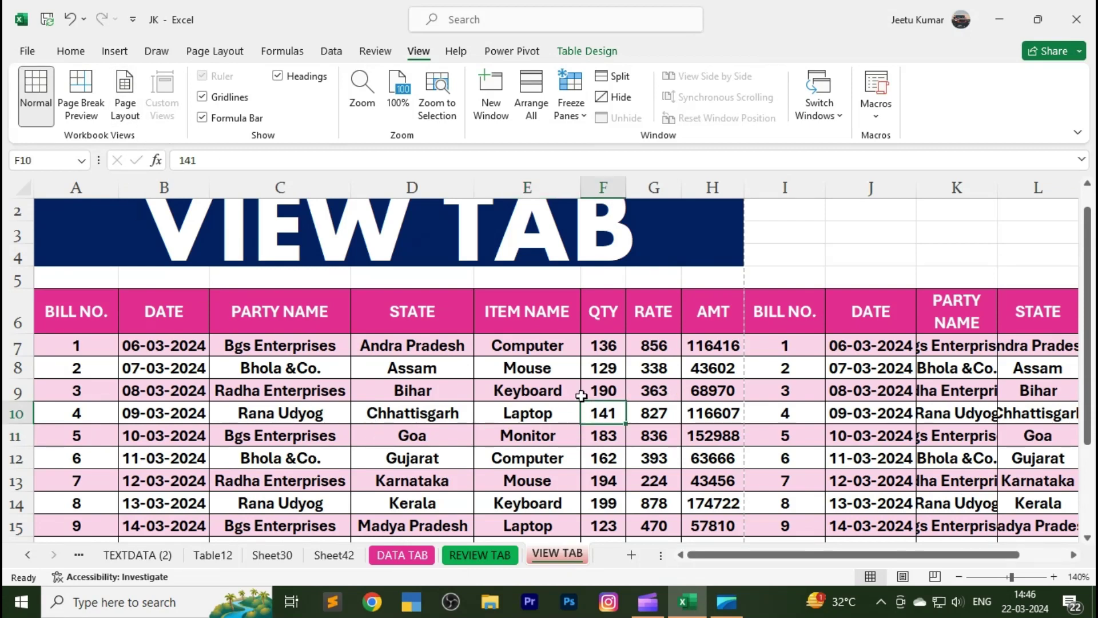
{"action": "left_click", "coordinate": [362, 420]}
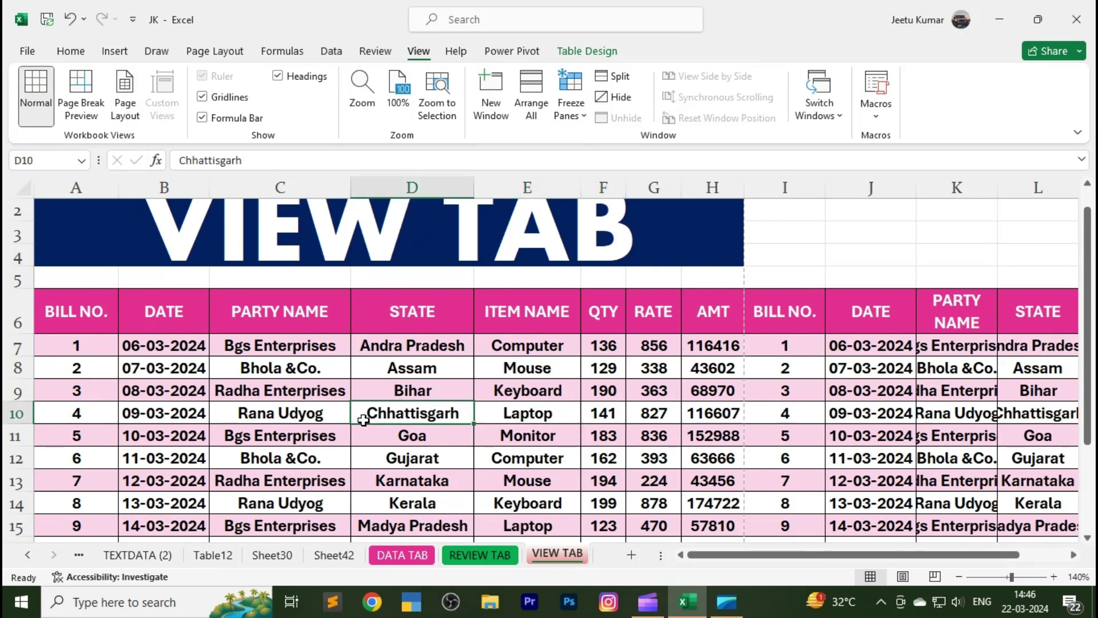
{"action": "left_click_drag", "start_coordinate": [80, 312], "coordinate": [771, 522]}
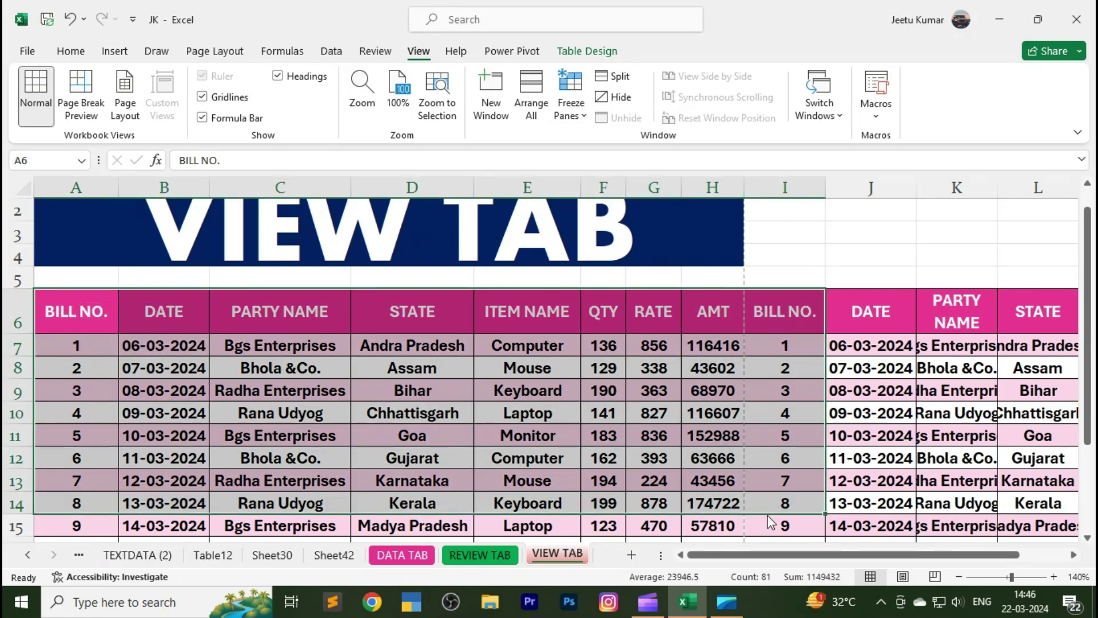
{"action": "mouse_move", "coordinate": [45, 304]}
{"action": "left_mouse_down"}
{"action": "mouse_move", "coordinate": [566, 524]}
{"action": "mouse_move", "coordinate": [709, 495]}
{"action": "left_mouse_up"}
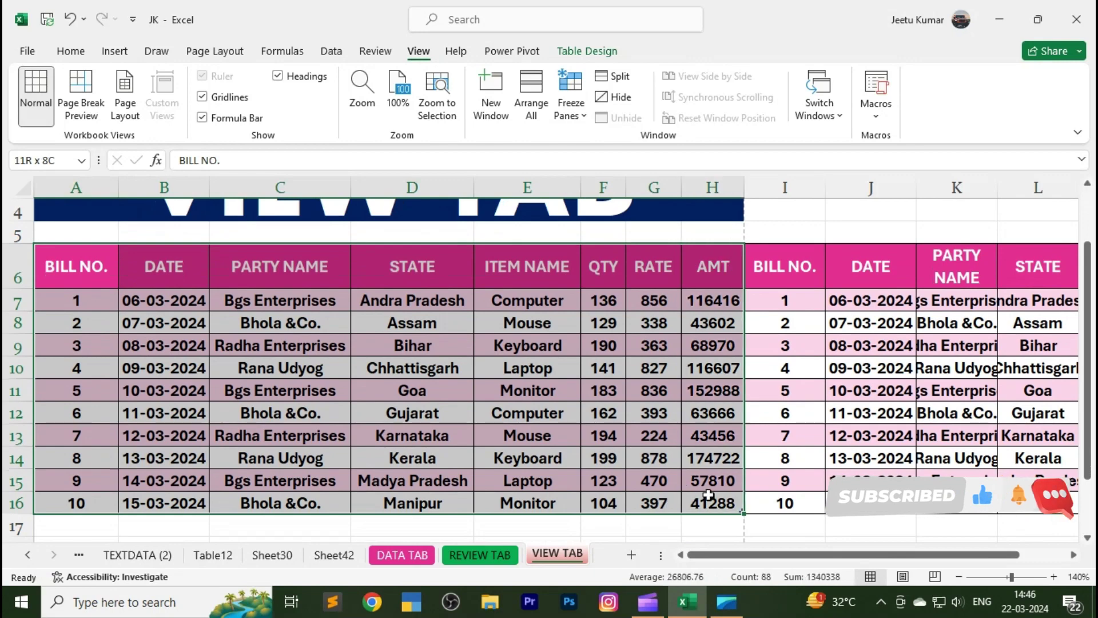
Step: Switch to Page Layout view and zoom out step by step to the minimum 10%
{"action": "left_click", "coordinate": [130, 114]}
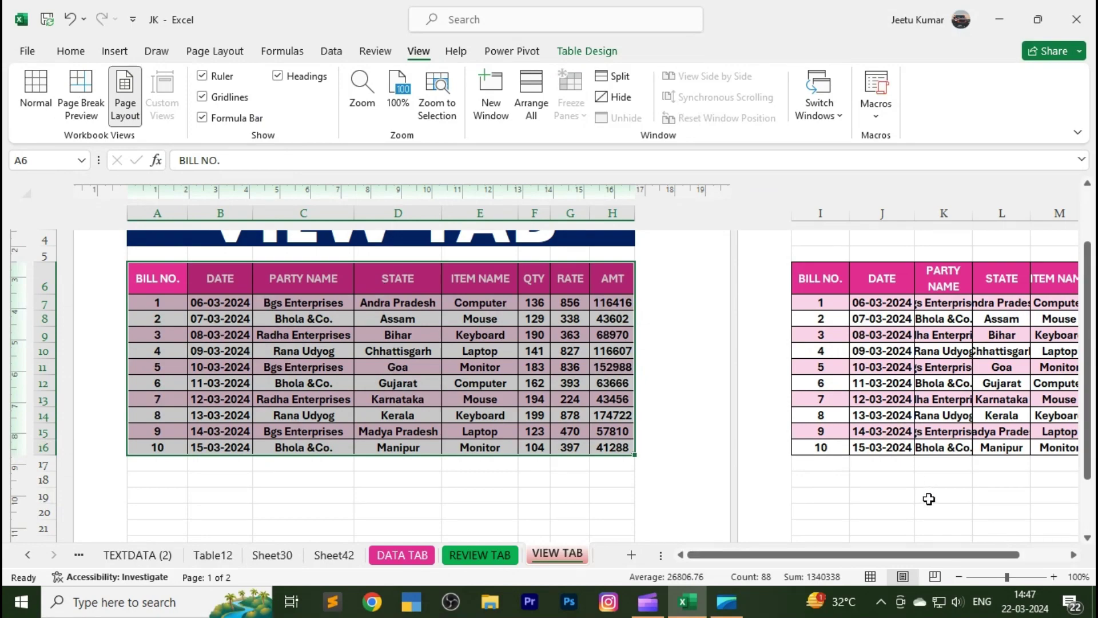
{"action": "scroll", "coordinate": [929, 499], "scroll_direction": "up", "scroll_amount": 2}
{"action": "scroll", "coordinate": [926, 492], "scroll_direction": "up", "scroll_amount": 2}
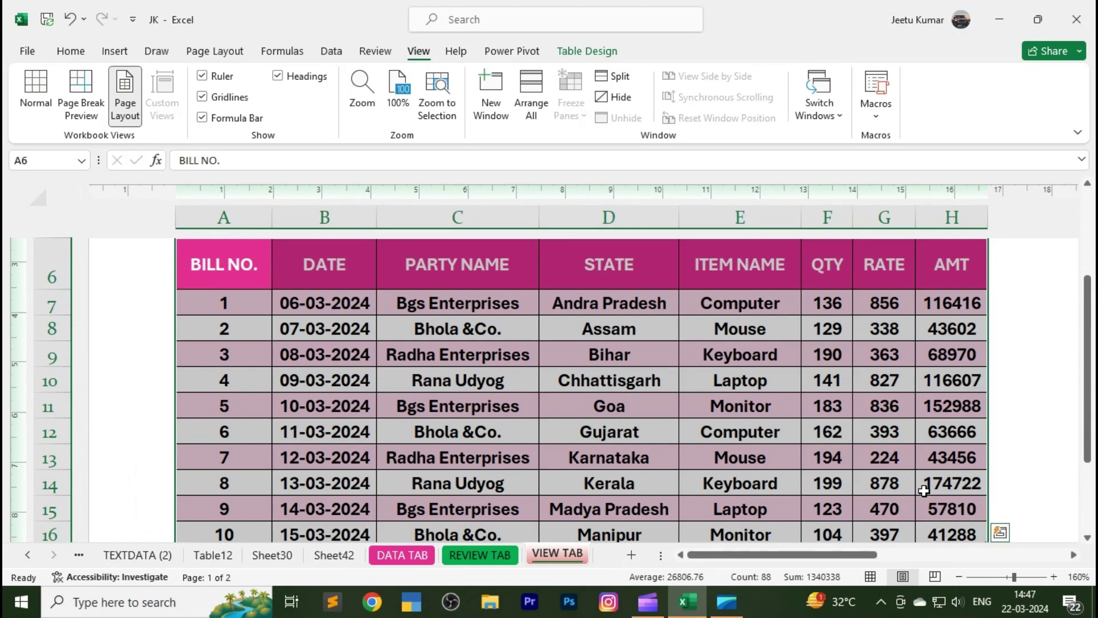
{"action": "scroll", "coordinate": [923, 491], "scroll_direction": "up", "scroll_amount": 1}
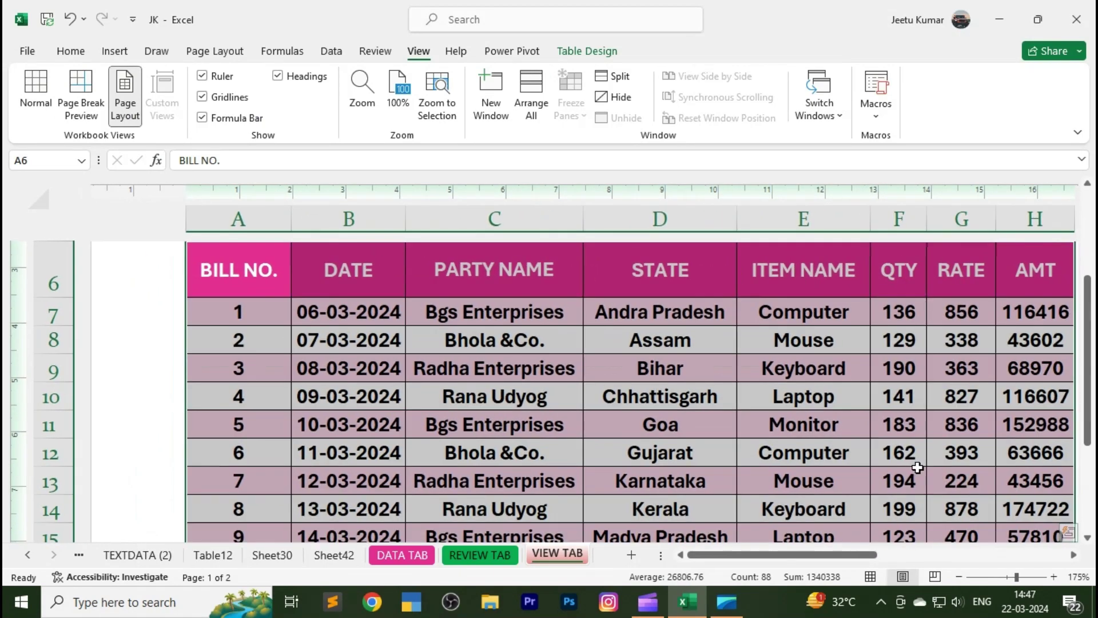
{"action": "left_click", "coordinate": [961, 577]}
{"action": "left_click", "coordinate": [961, 576]}
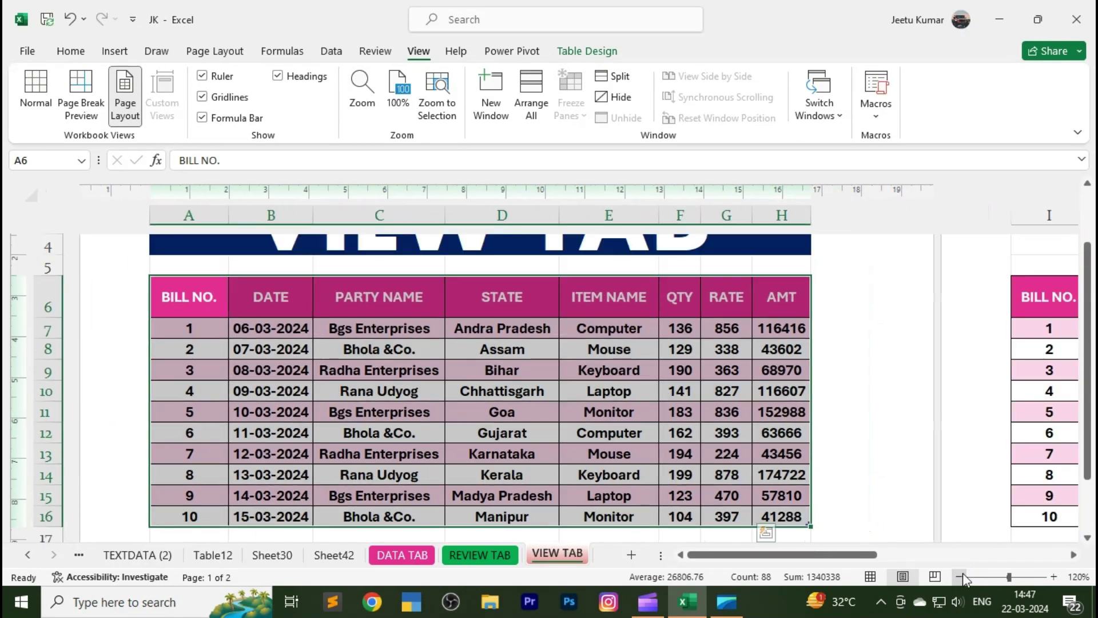
{"action": "left_click", "coordinate": [961, 577]}
{"action": "left_click", "coordinate": [961, 576]}
{"action": "left_click", "coordinate": [963, 577]}
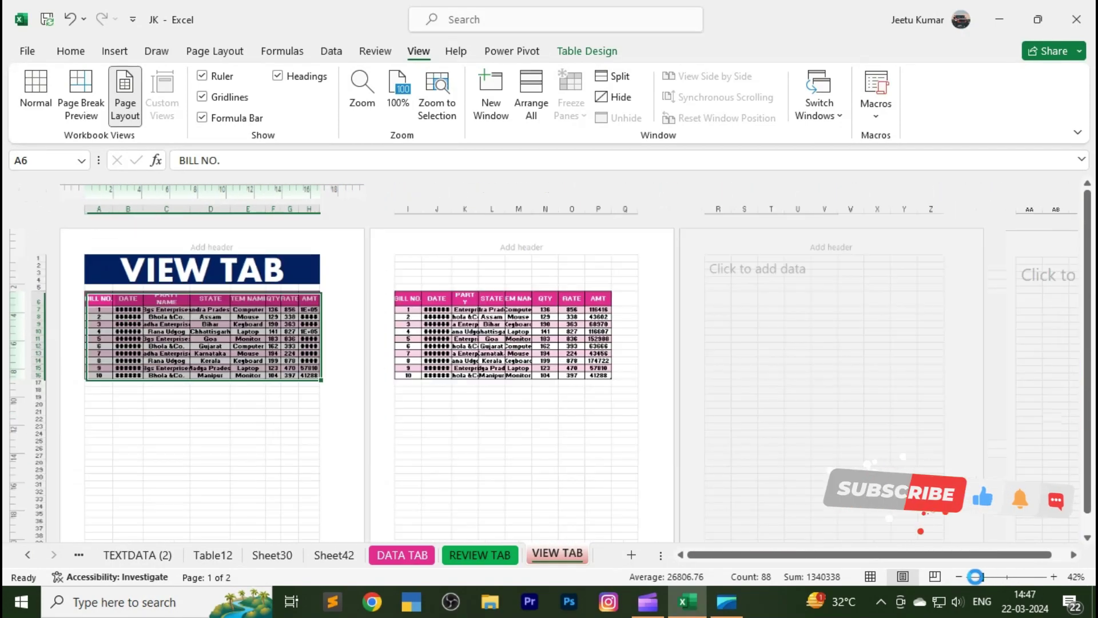
{"action": "left_click", "coordinate": [959, 576]}
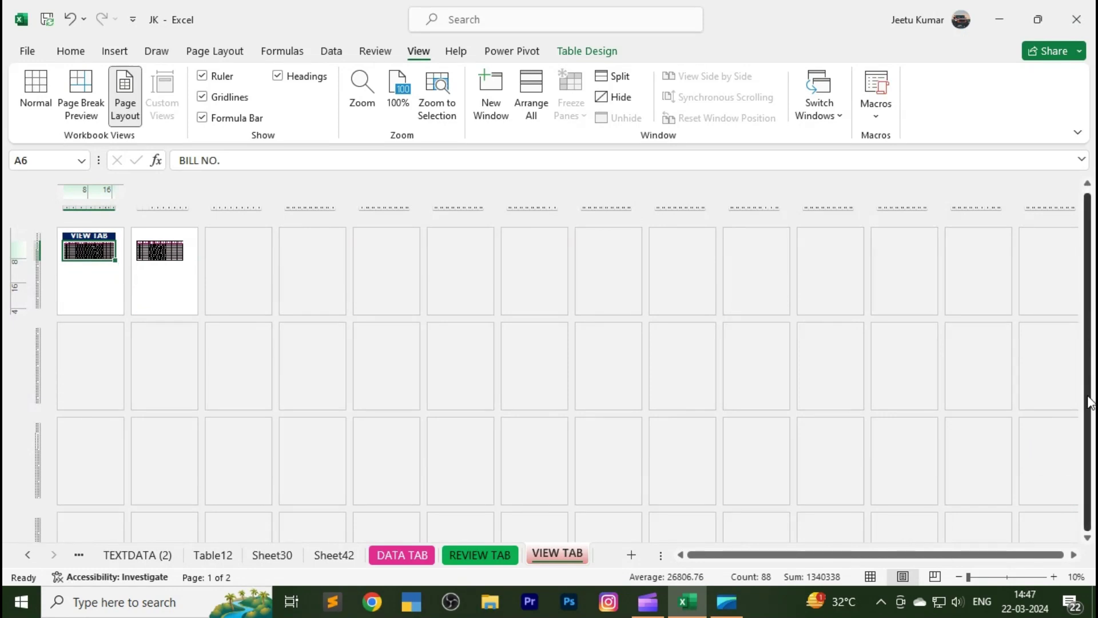
Step: Zoom back in to about 118%, then switch to Normal and back to Page Layout
{"action": "scroll", "coordinate": [968, 515], "scroll_direction": "down", "scroll_amount": 1}
{"action": "left_click_drag", "start_coordinate": [1087, 434], "coordinate": [1087, 423]}
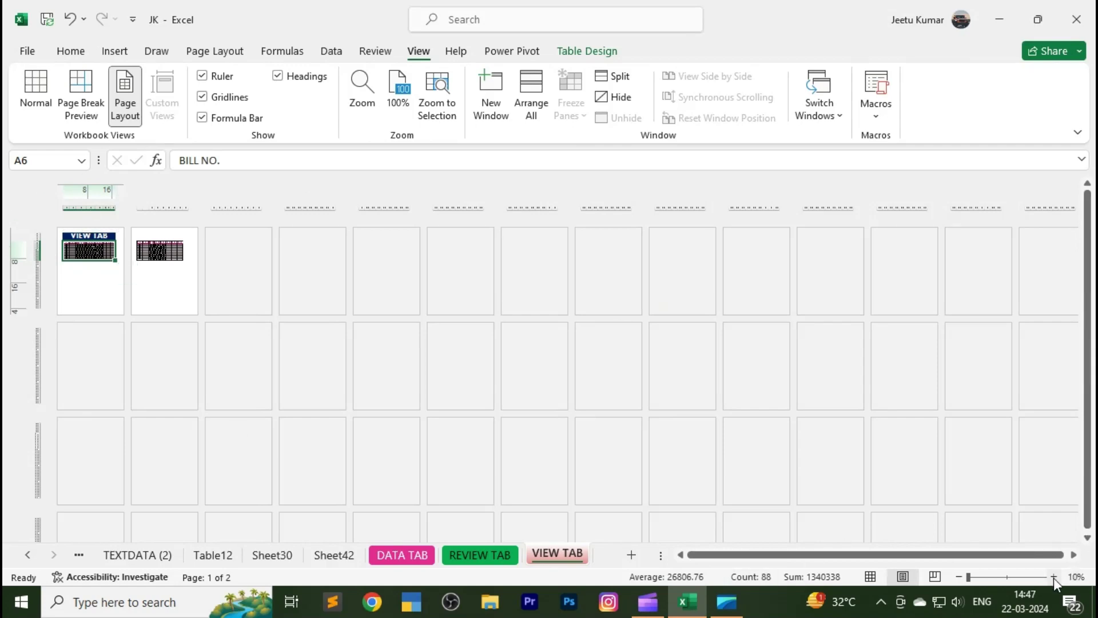
{"action": "left_click", "coordinate": [1010, 577]}
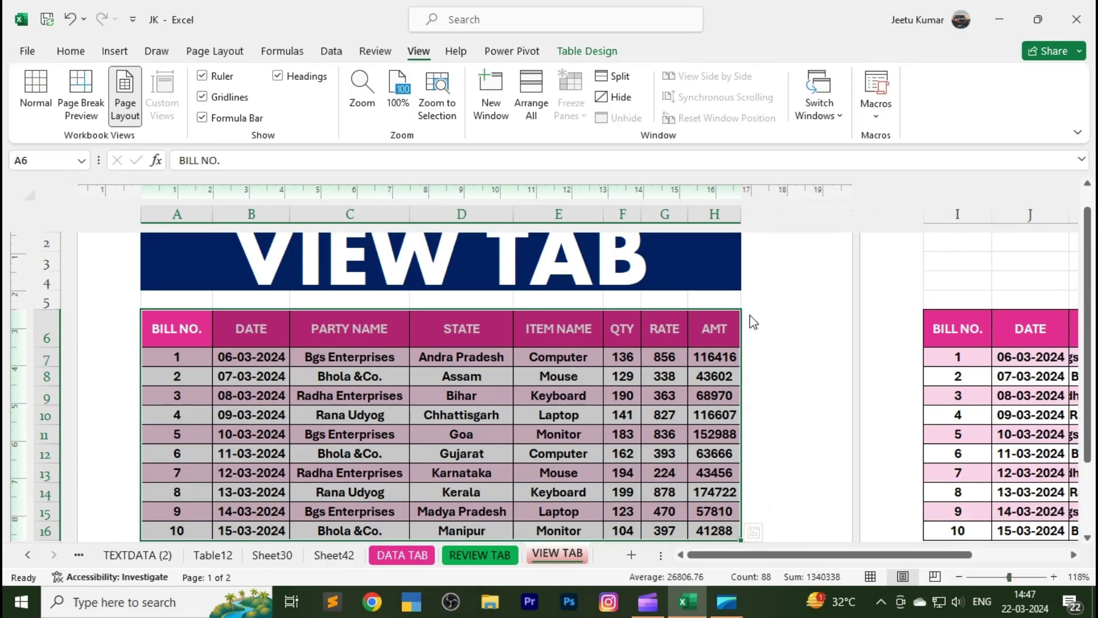
{"action": "left_click", "coordinate": [48, 112]}
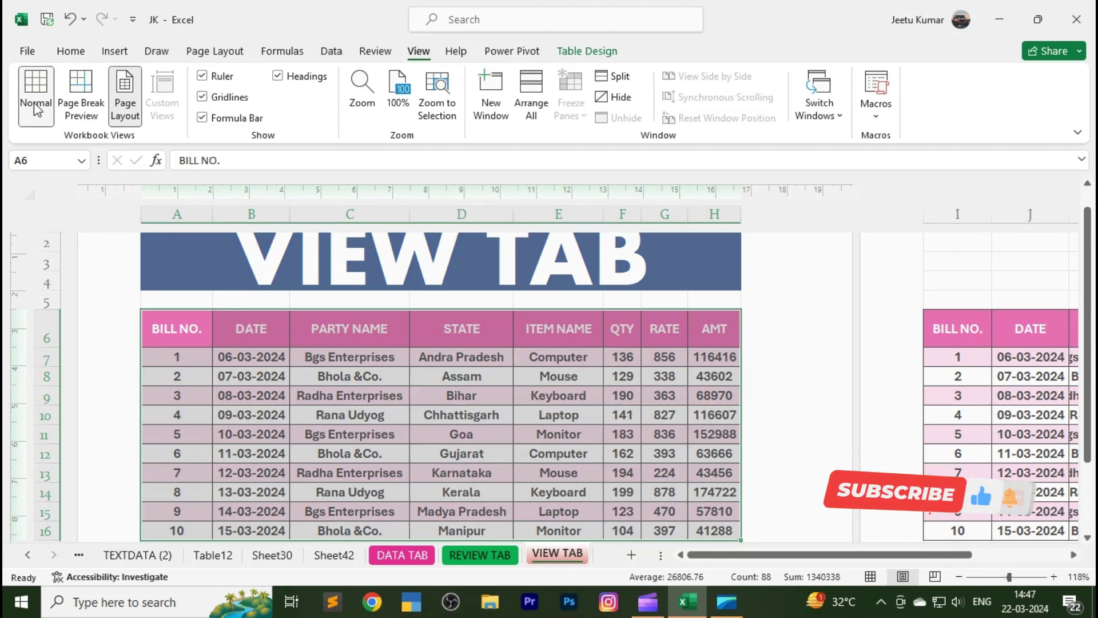
{"action": "left_click", "coordinate": [118, 110]}
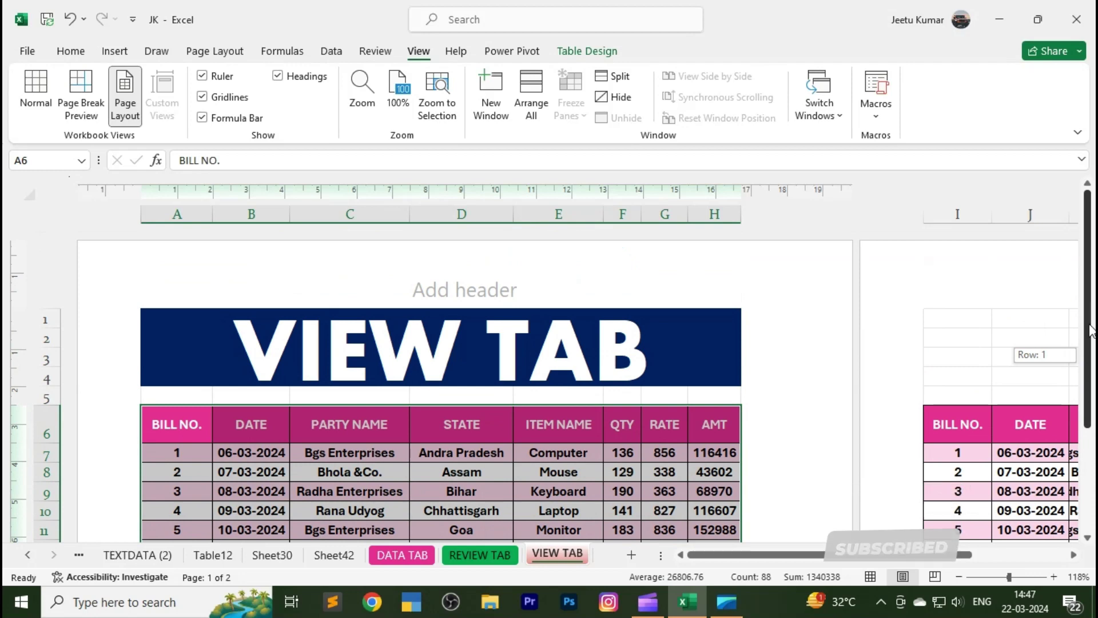
{"action": "left_click_drag", "start_coordinate": [1089, 343], "coordinate": [1089, 326]}
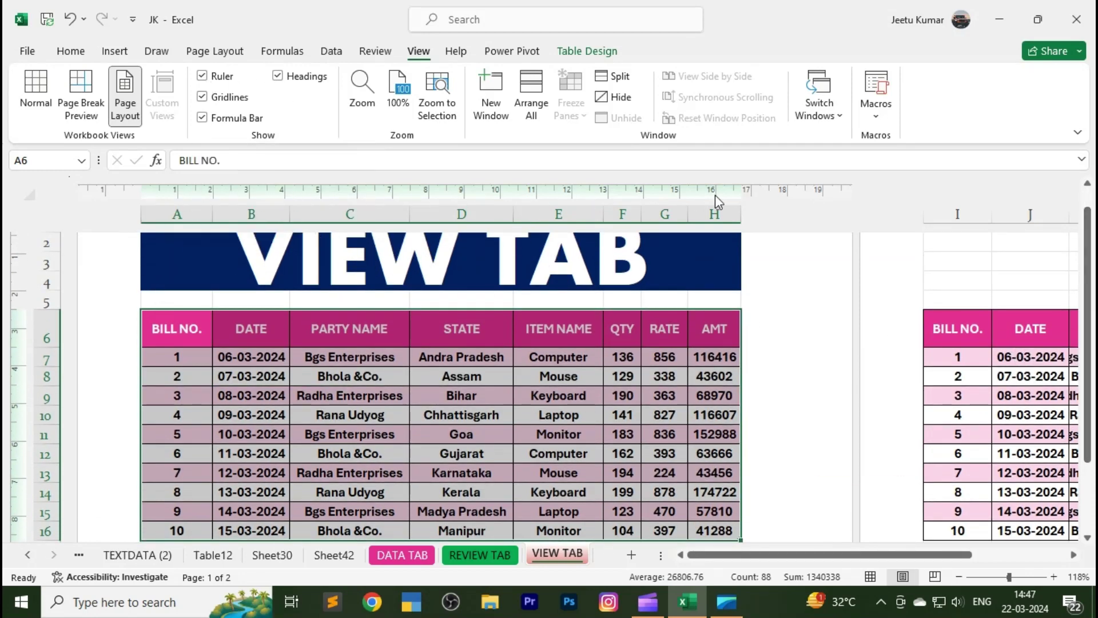
Step: Toggle the page rulers off and on several times, leaving them shown, and zoom out two steps
{"action": "left_click", "coordinate": [202, 76]}
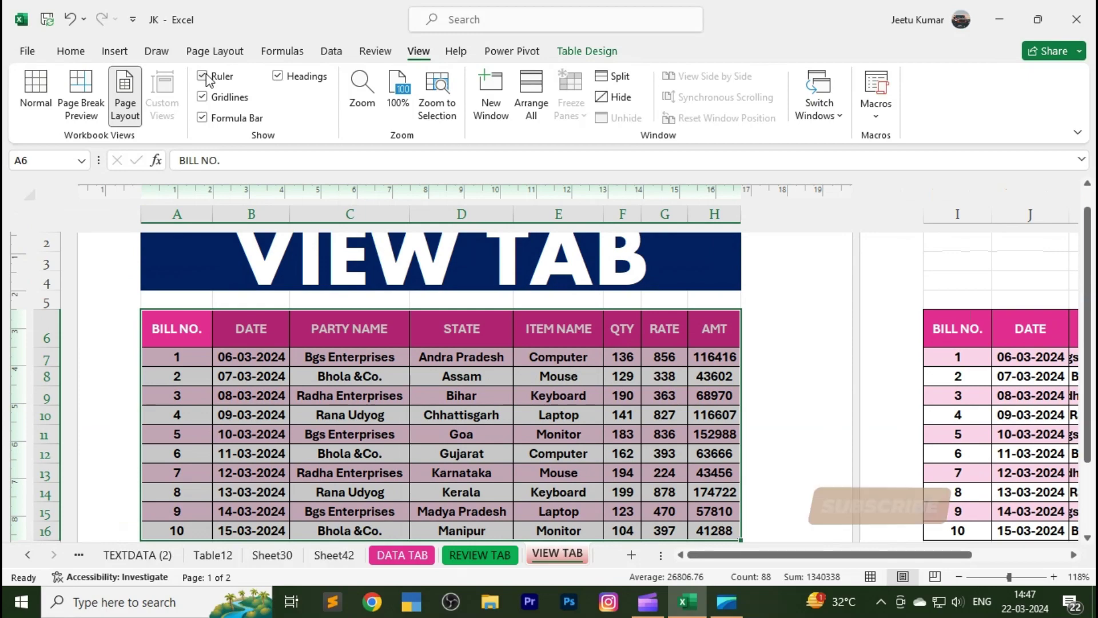
{"action": "left_click", "coordinate": [206, 78]}
{"action": "left_click", "coordinate": [203, 77]}
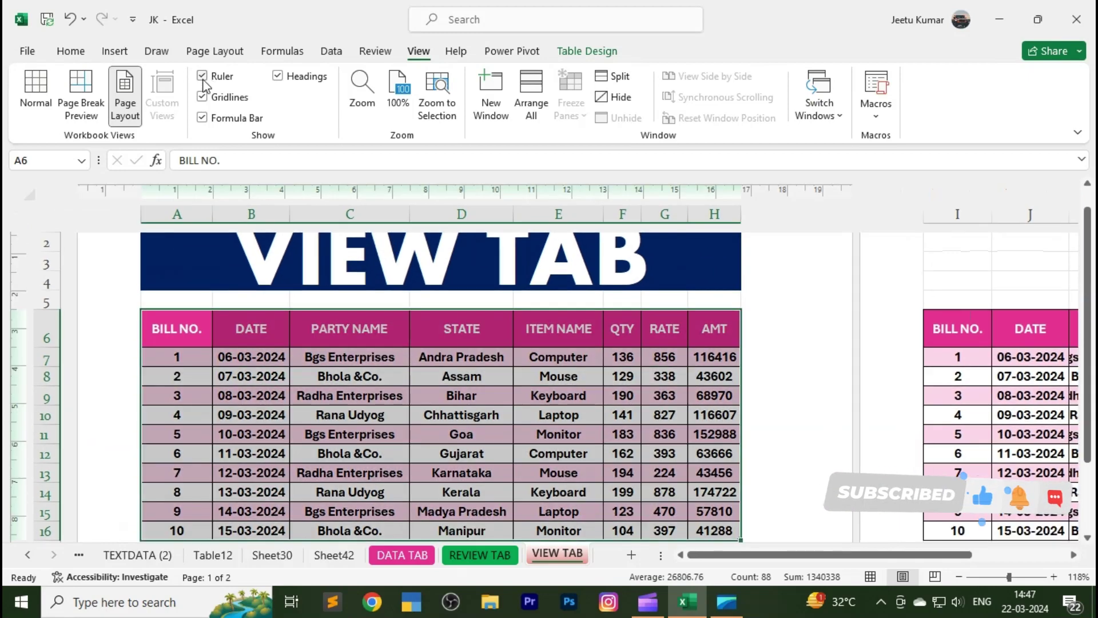
{"action": "left_click", "coordinate": [203, 77]}
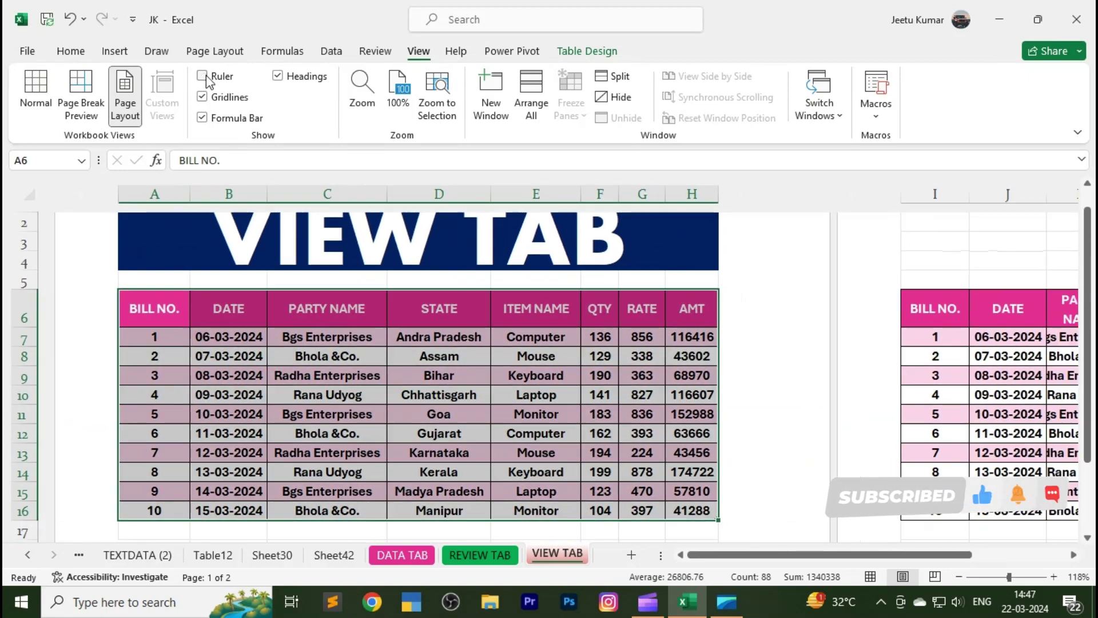
{"action": "left_click", "coordinate": [203, 76]}
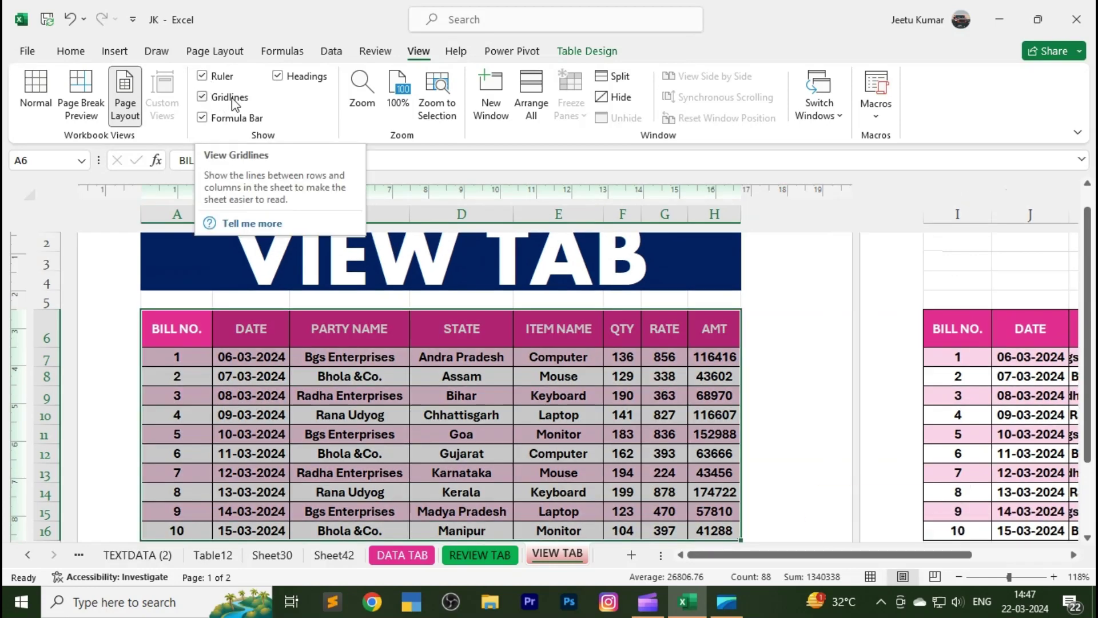
{"action": "left_click", "coordinate": [958, 578]}
{"action": "left_click", "coordinate": [958, 578]}
Step: Zoom to 90%, return to Normal view, then set the zoom to 120%
{"action": "left_click", "coordinate": [959, 579]}
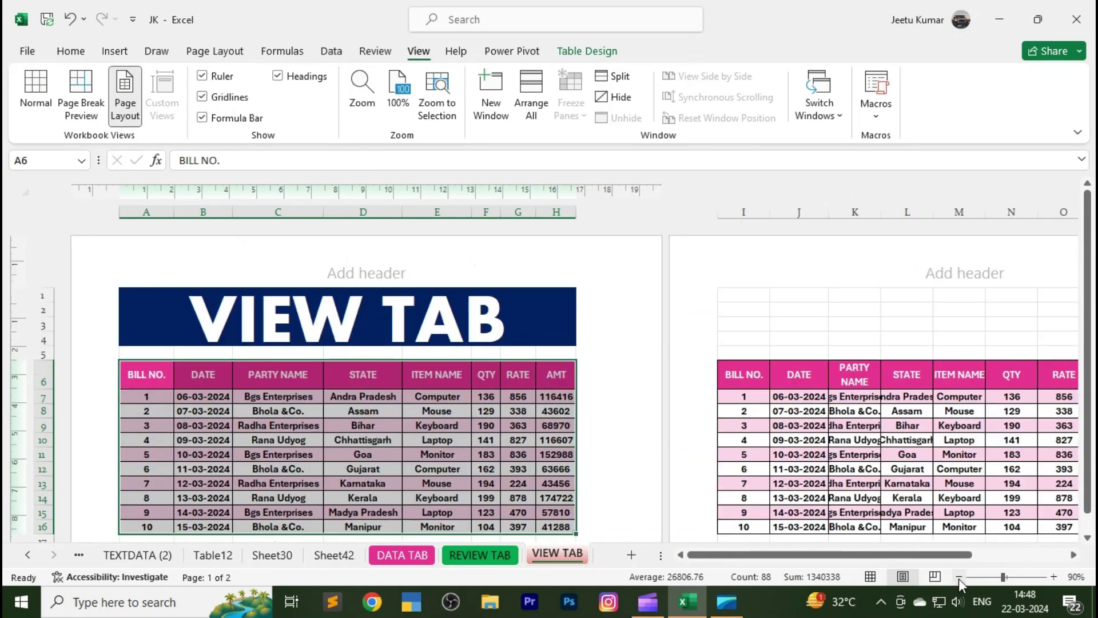
{"action": "left_click", "coordinate": [35, 92]}
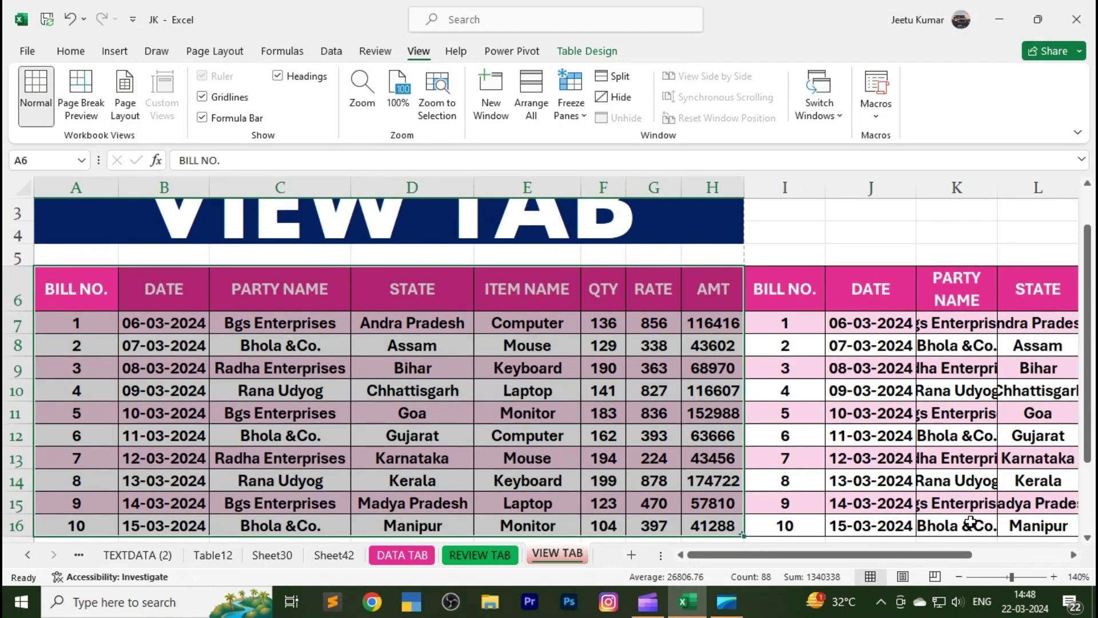
{"action": "left_click", "coordinate": [961, 577]}
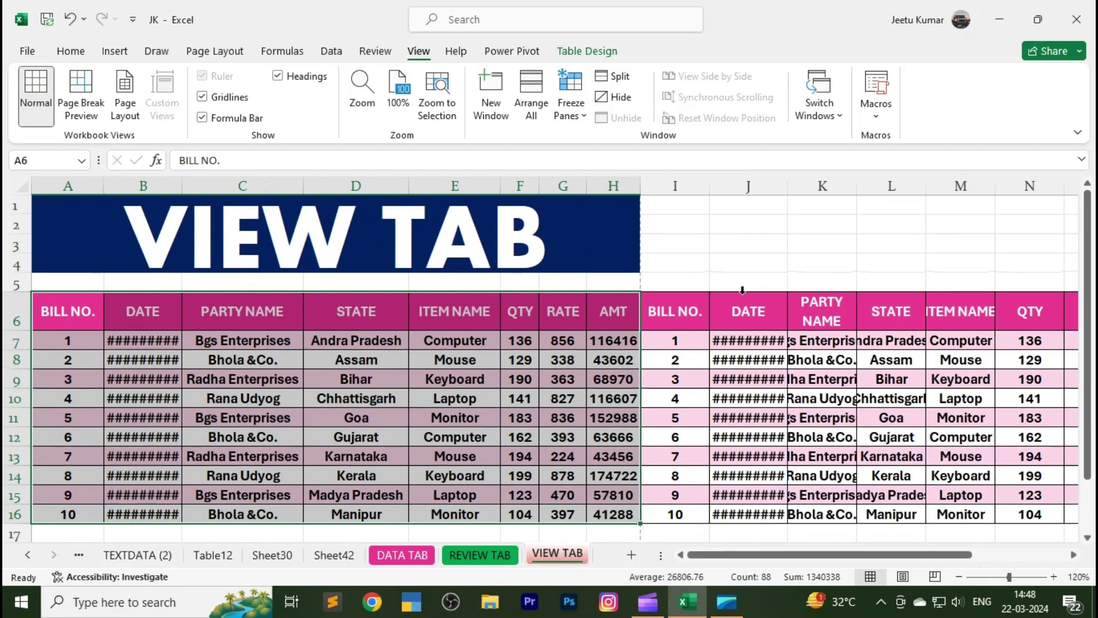
Step: Select the dates in column B and AutoFit the column with Alt+H+O+I
{"action": "left_click_drag", "start_coordinate": [355, 437], "coordinate": [356, 417]}
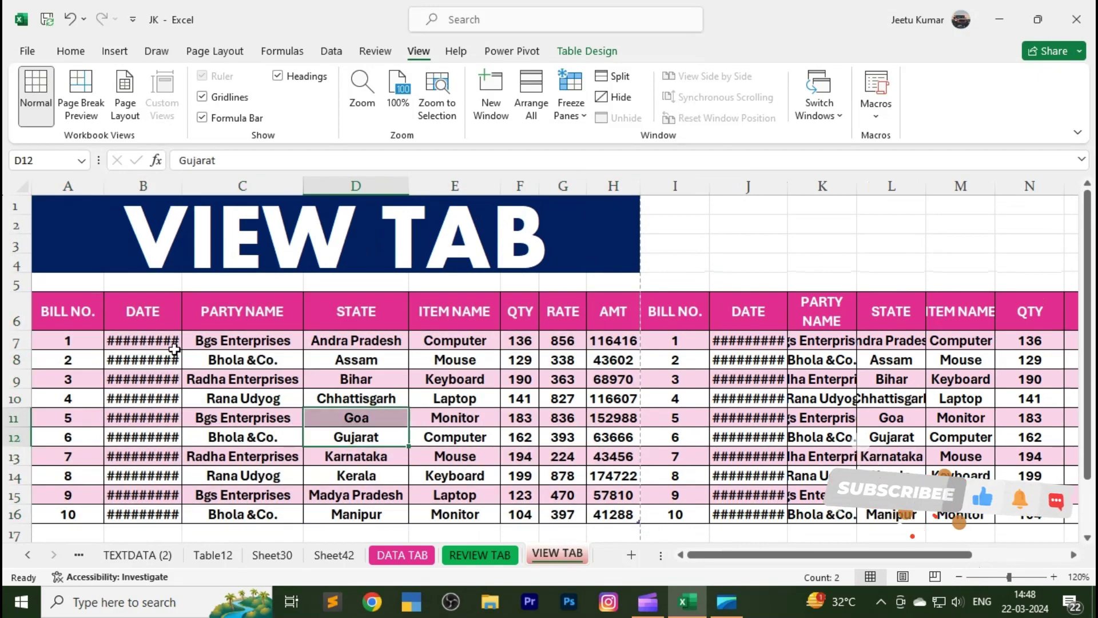
{"action": "left_click", "coordinate": [321, 365]}
{"action": "left_click_drag", "start_coordinate": [143, 340], "coordinate": [177, 510]}
{"action": "key", "text": "alt"}
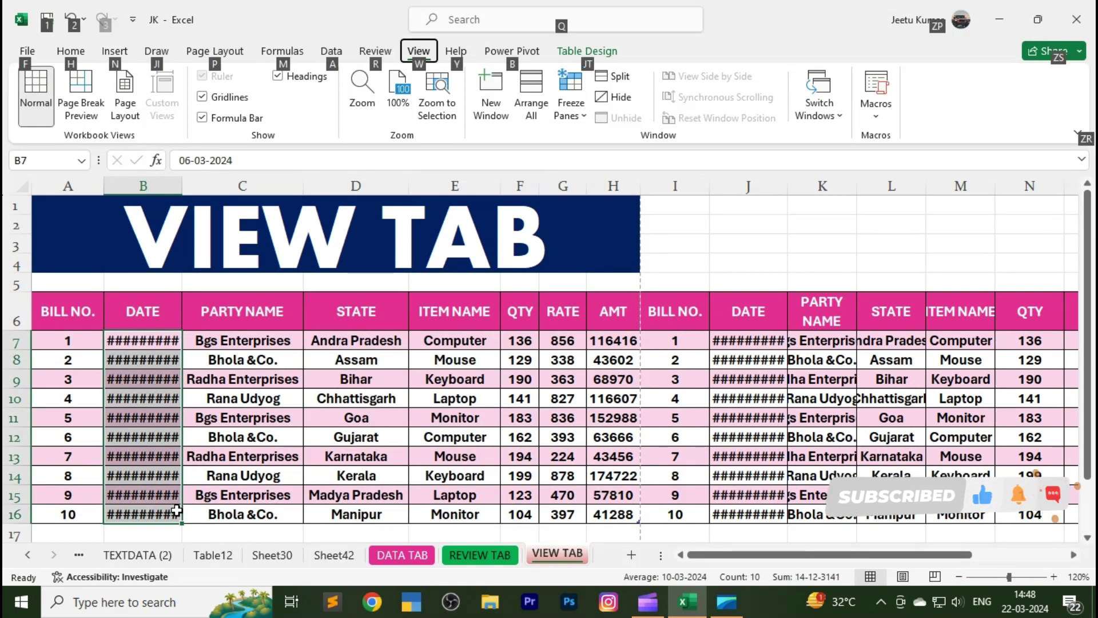
{"action": "key", "text": "h"}
{"action": "key", "text": "o"}
{"action": "key", "text": "i"}
{"action": "left_click", "coordinate": [419, 51]}
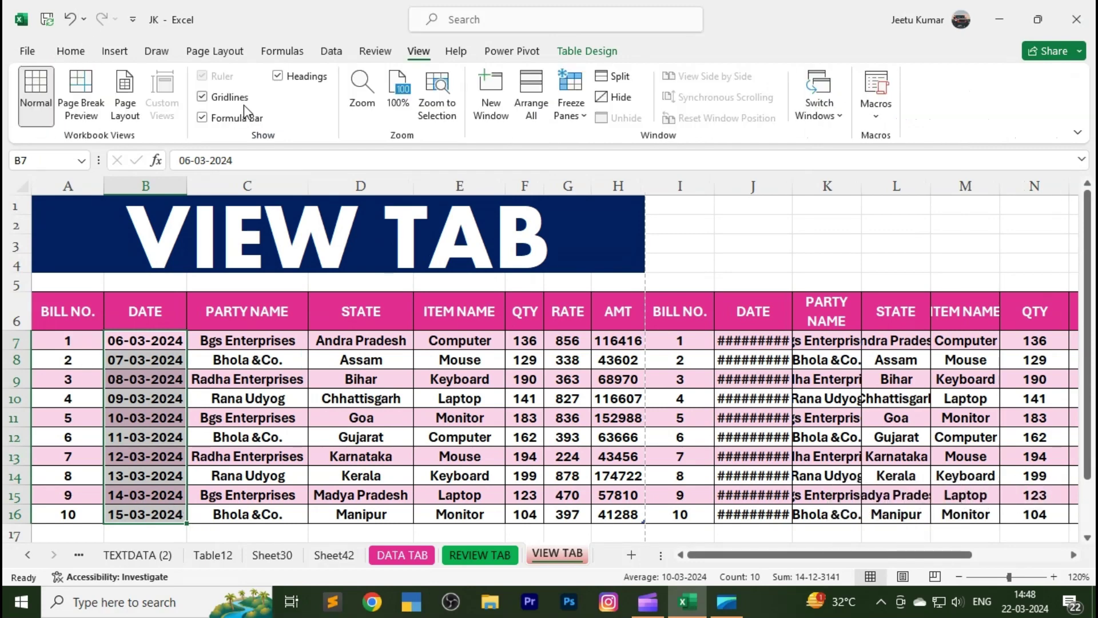
{"action": "left_click", "coordinate": [190, 452]}
{"action": "left_click", "coordinate": [829, 246]}
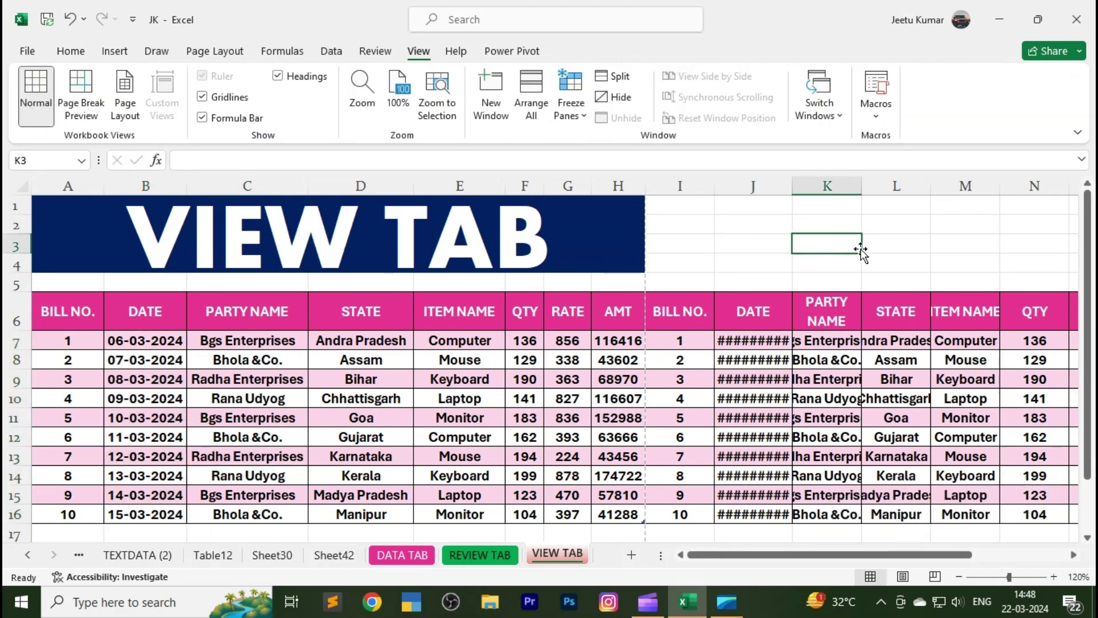
{"action": "left_click", "coordinate": [938, 246]}
{"action": "left_click", "coordinate": [795, 250]}
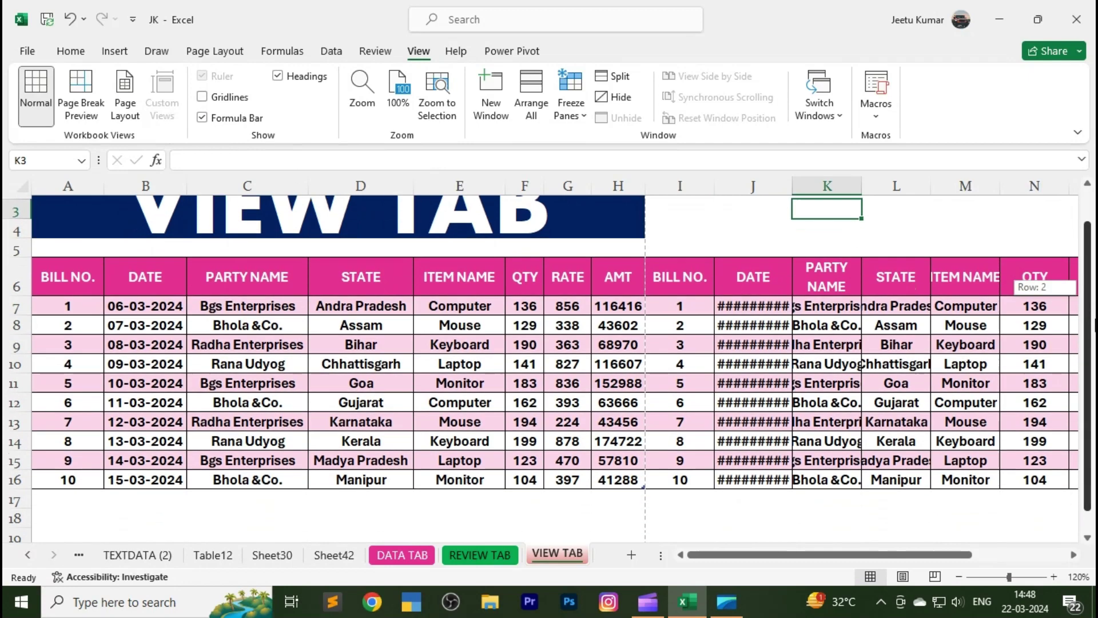
{"action": "mouse_move", "coordinate": [1090, 290]}
{"action": "left_mouse_down"}
{"action": "mouse_move", "coordinate": [1094, 309]}
{"action": "mouse_move", "coordinate": [1093, 292]}
{"action": "left_mouse_up"}
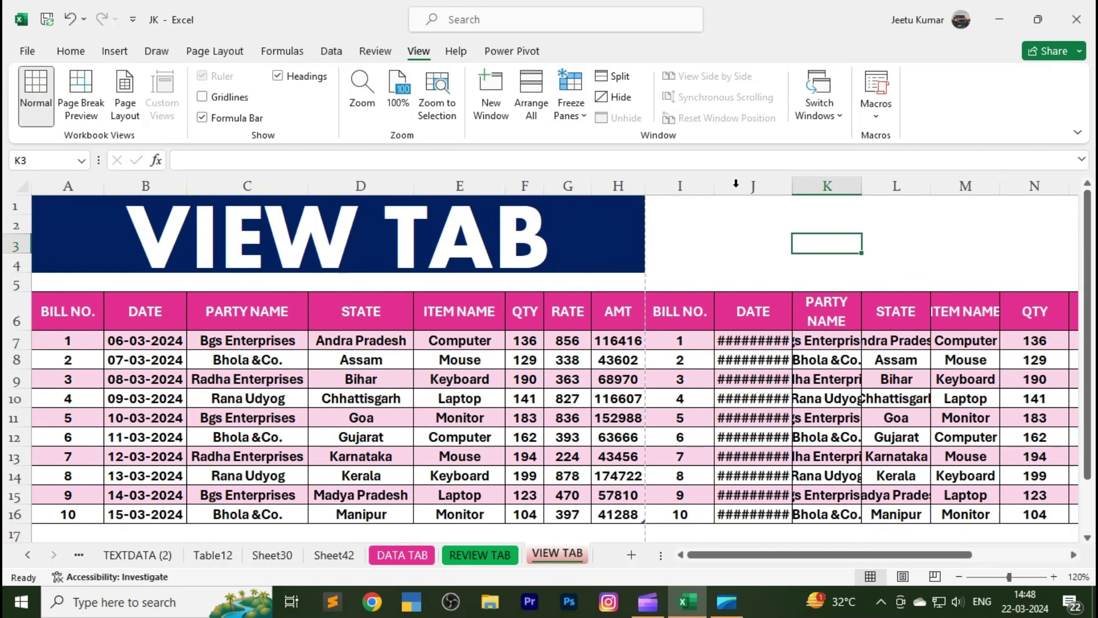
{"action": "left_click", "coordinate": [202, 97]}
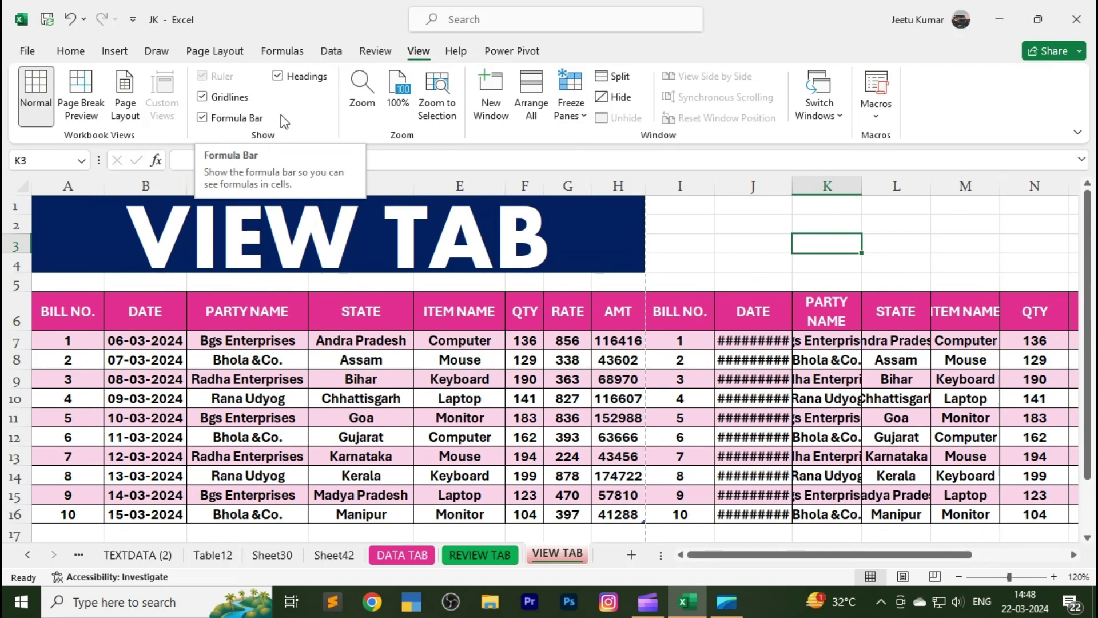
{"action": "left_click", "coordinate": [360, 283]}
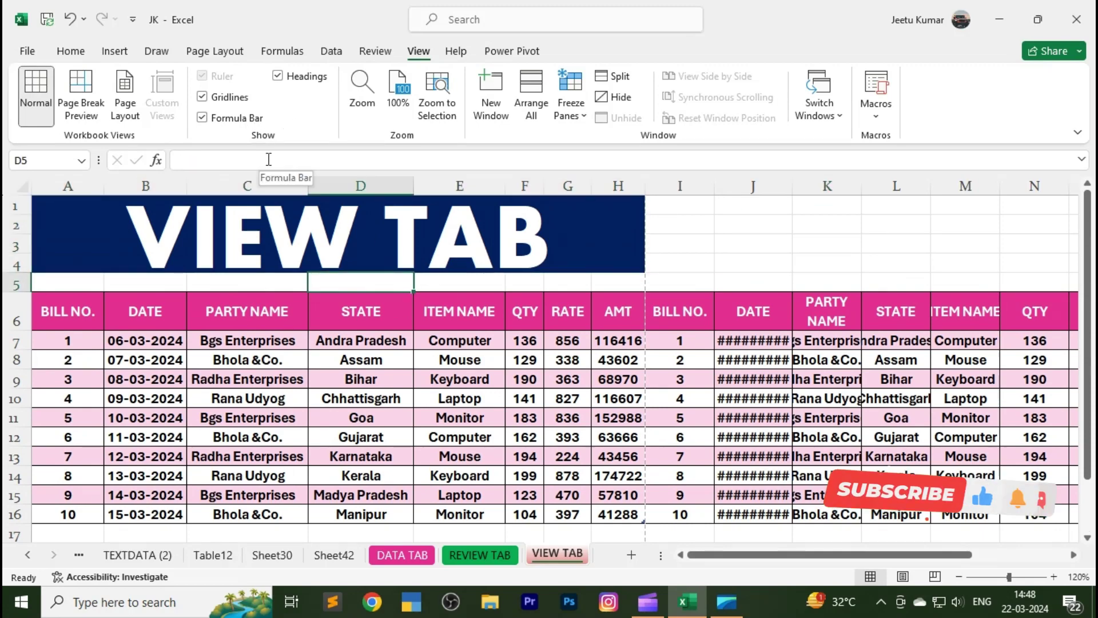
{"action": "left_click", "coordinate": [206, 120]}
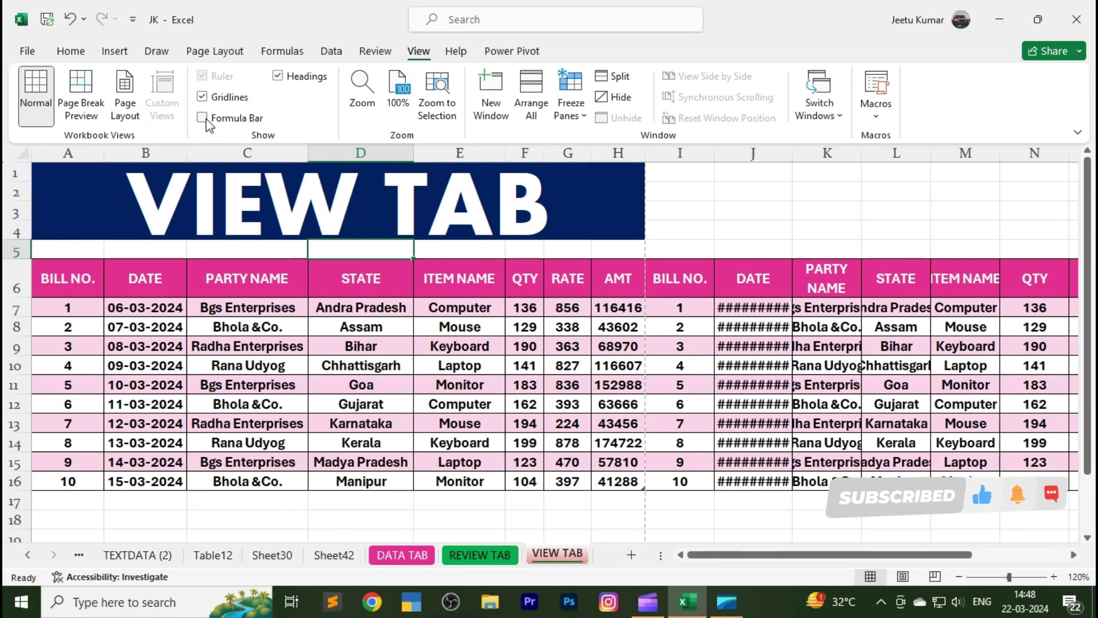
{"action": "left_click", "coordinate": [208, 122]}
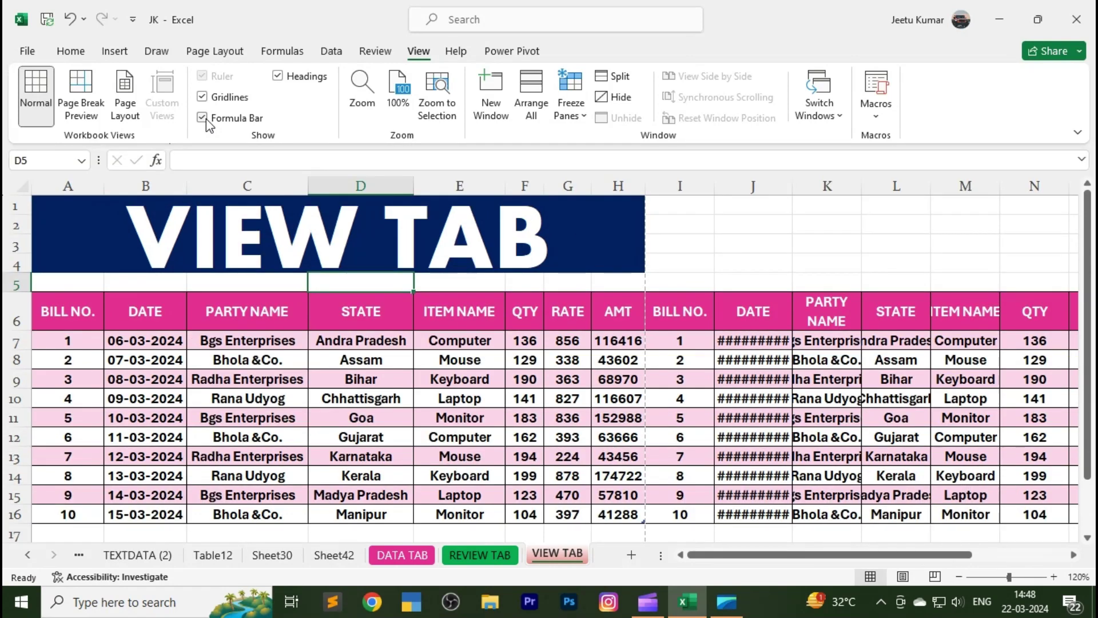
{"action": "left_click", "coordinate": [194, 243]}
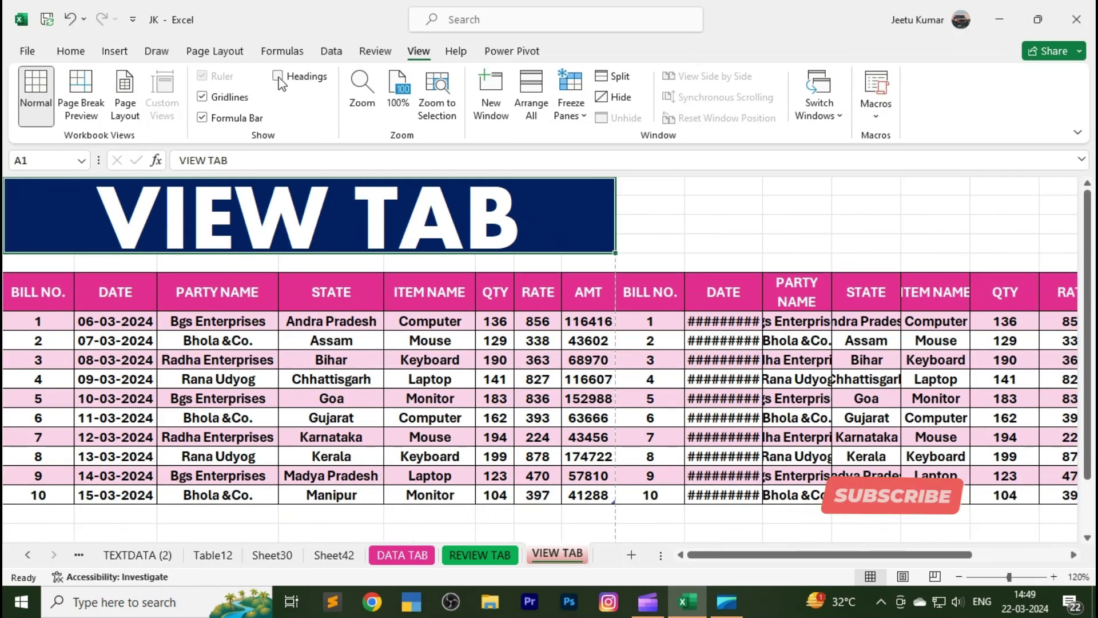
{"action": "left_click", "coordinate": [280, 79]}
{"action": "left_click", "coordinate": [282, 80]}
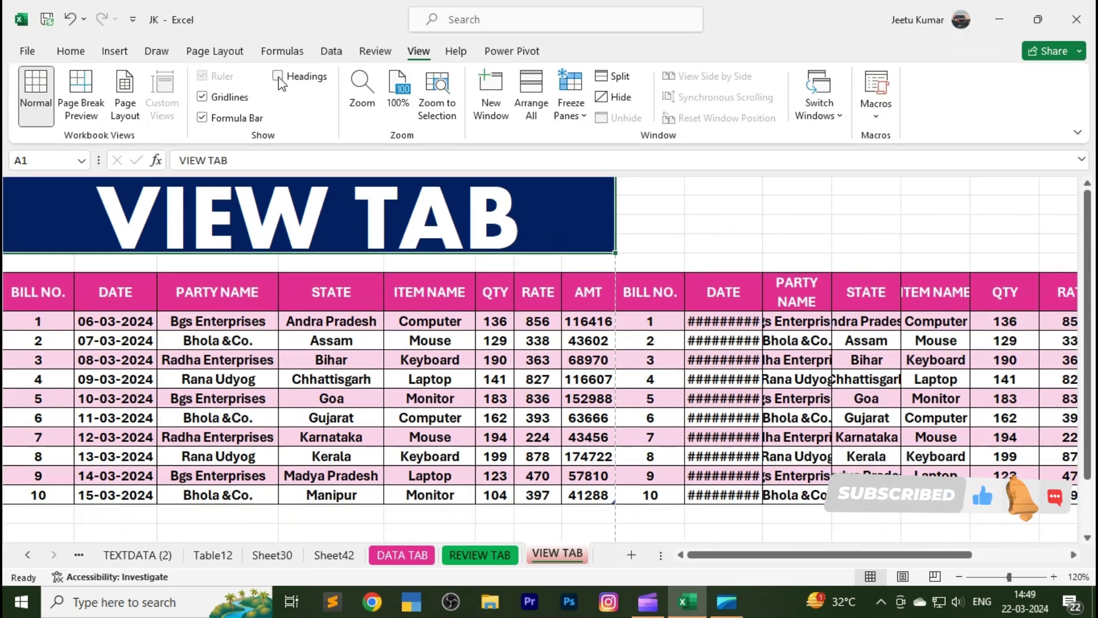
{"action": "left_click", "coordinate": [306, 82]}
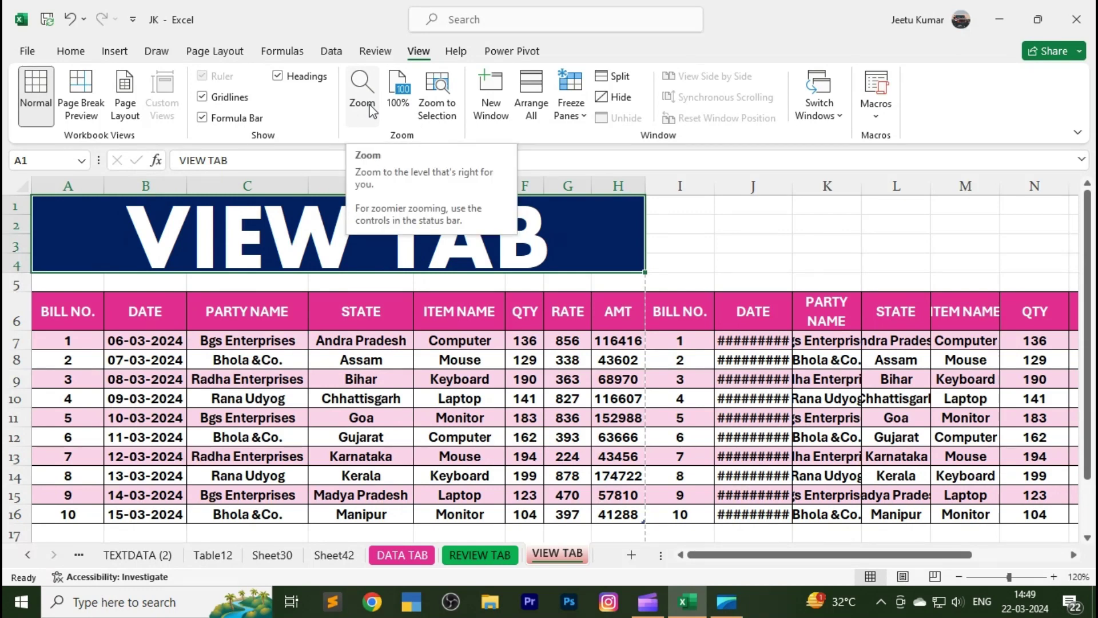
Step: Set the sheet zoom to 75% through the Zoom dialog
{"action": "left_click", "coordinate": [370, 110]}
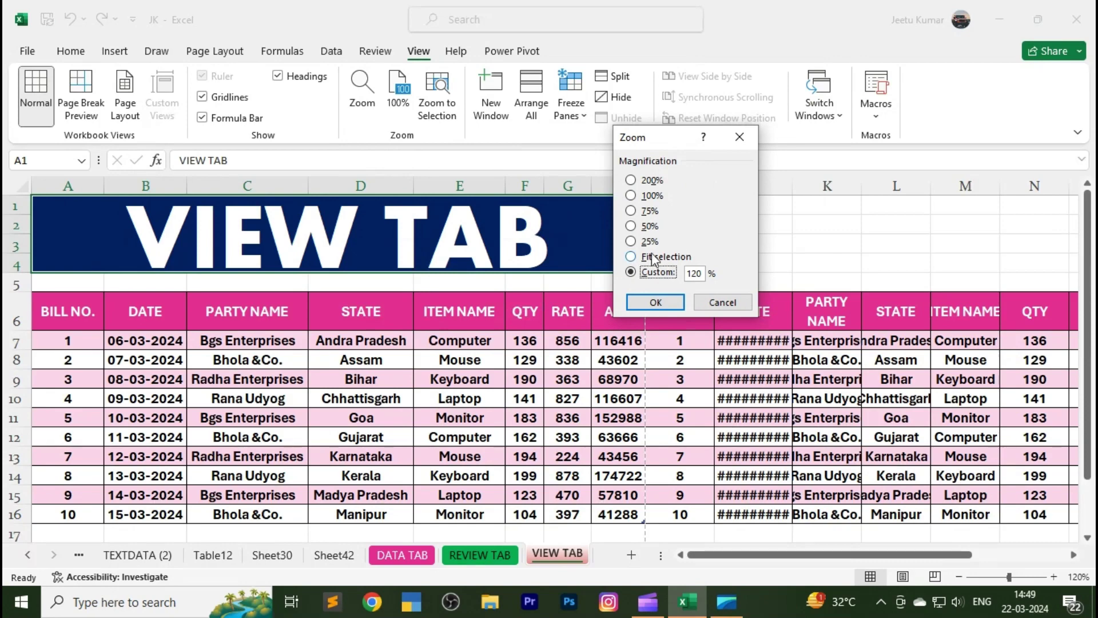
{"action": "left_click", "coordinate": [649, 211]}
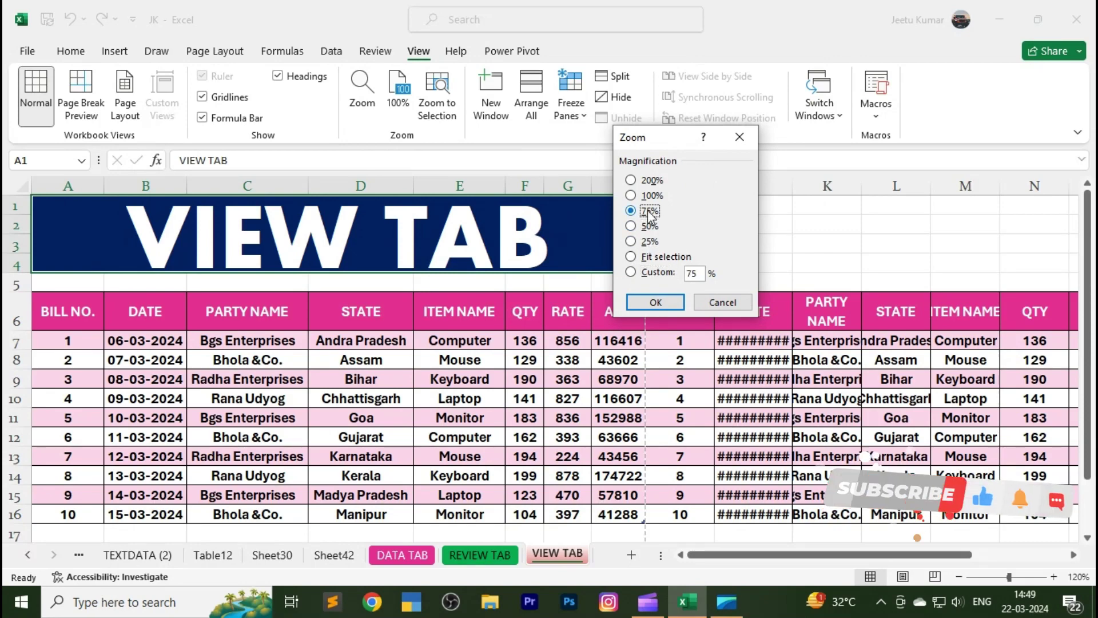
{"action": "left_click", "coordinate": [666, 301]}
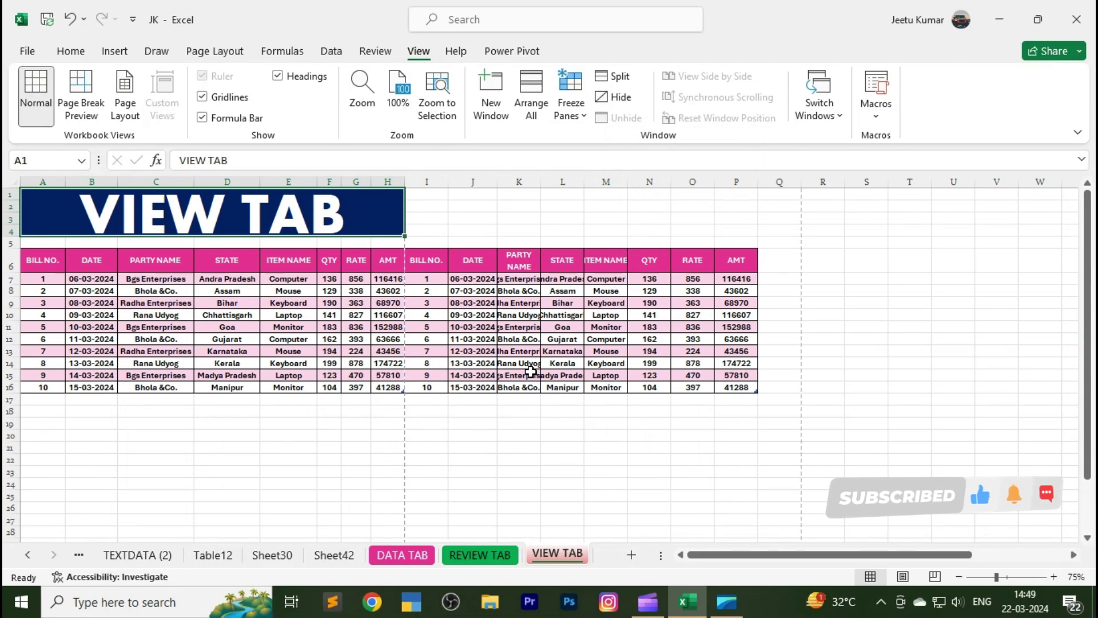
Step: Zoom to selection on the title banner and the STATE header, then return to 100%
{"action": "left_click", "coordinate": [405, 107]}
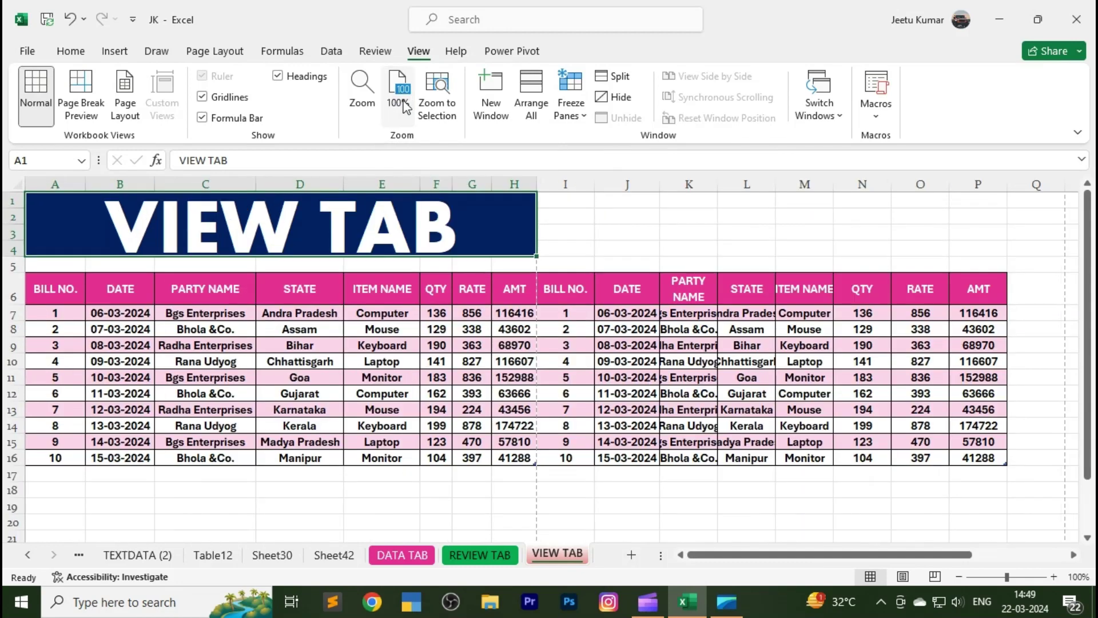
{"action": "left_click", "coordinate": [446, 116]}
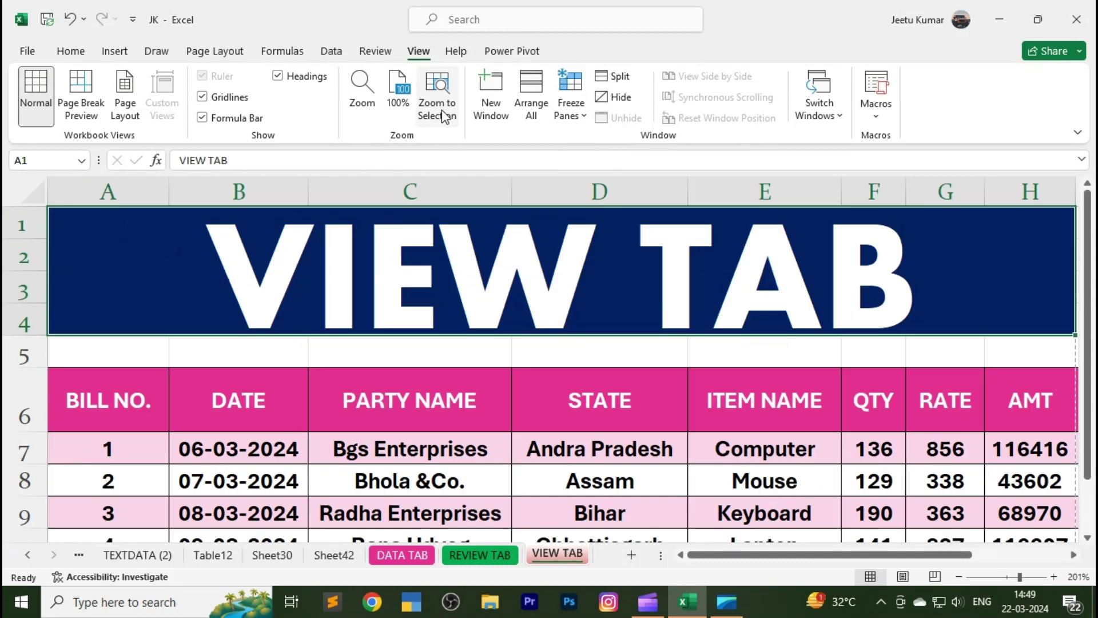
{"action": "left_click", "coordinate": [517, 400]}
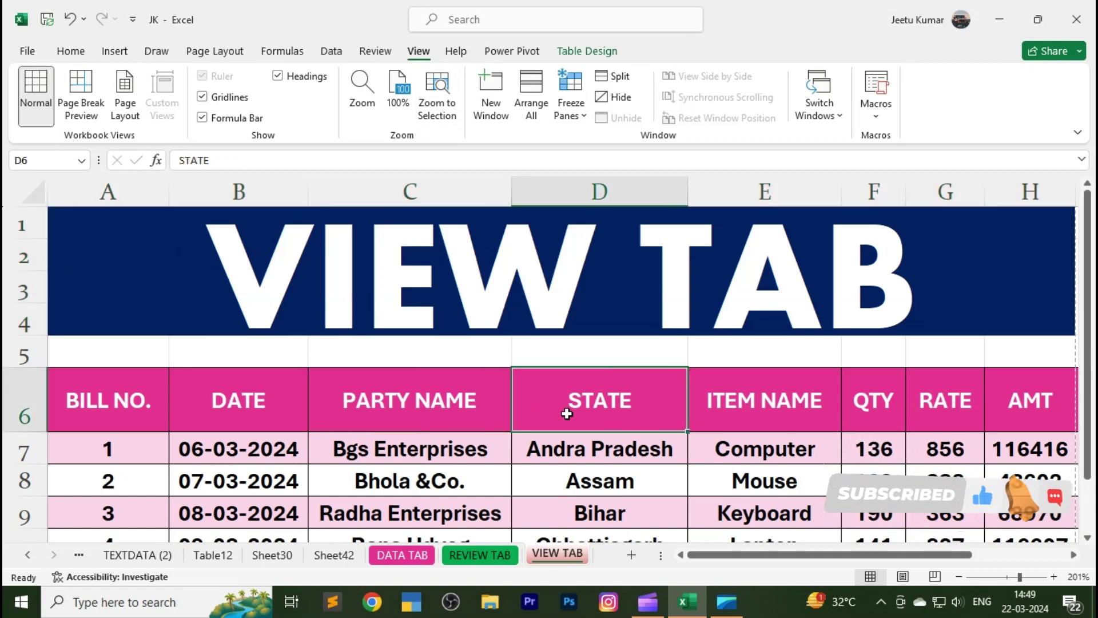
{"action": "left_click", "coordinate": [426, 114]}
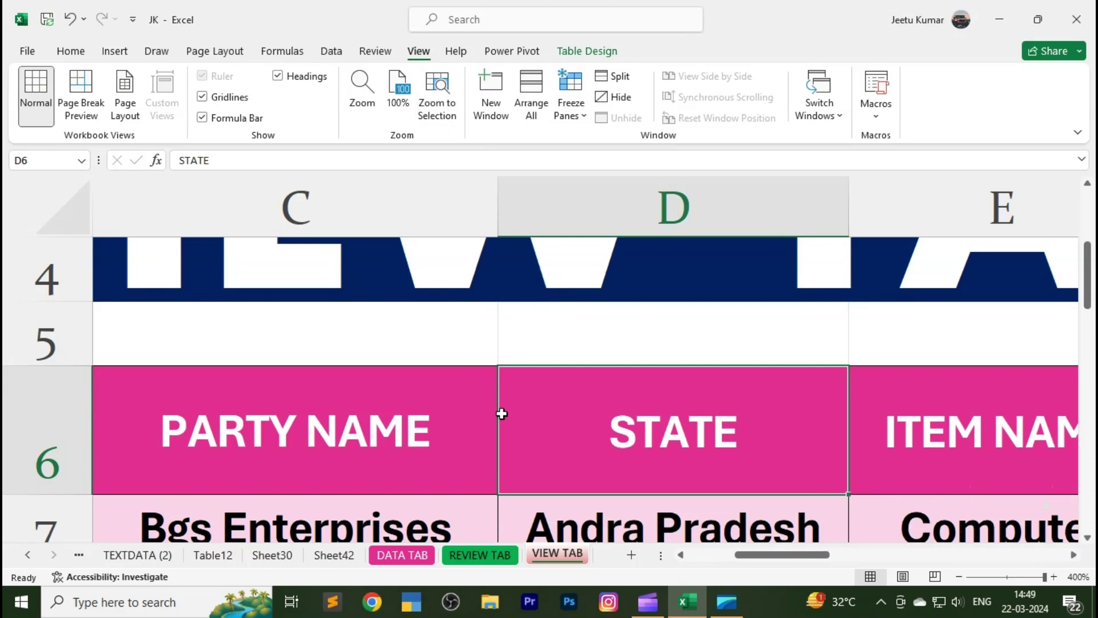
{"action": "left_click", "coordinate": [488, 349]}
{"action": "left_click", "coordinate": [434, 401]}
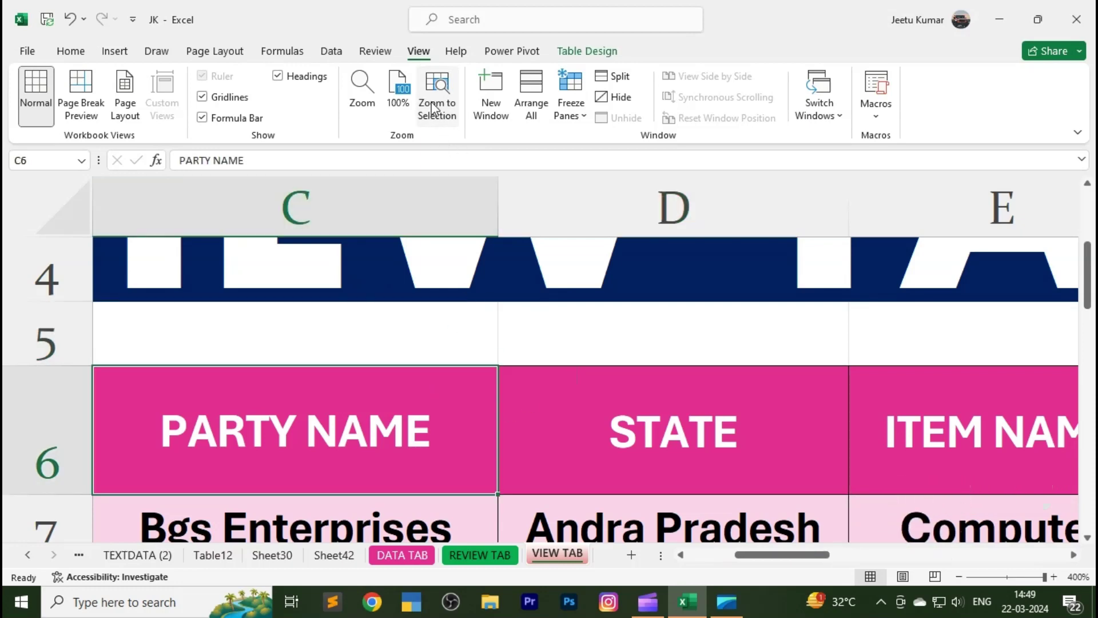
{"action": "left_click", "coordinate": [401, 97]}
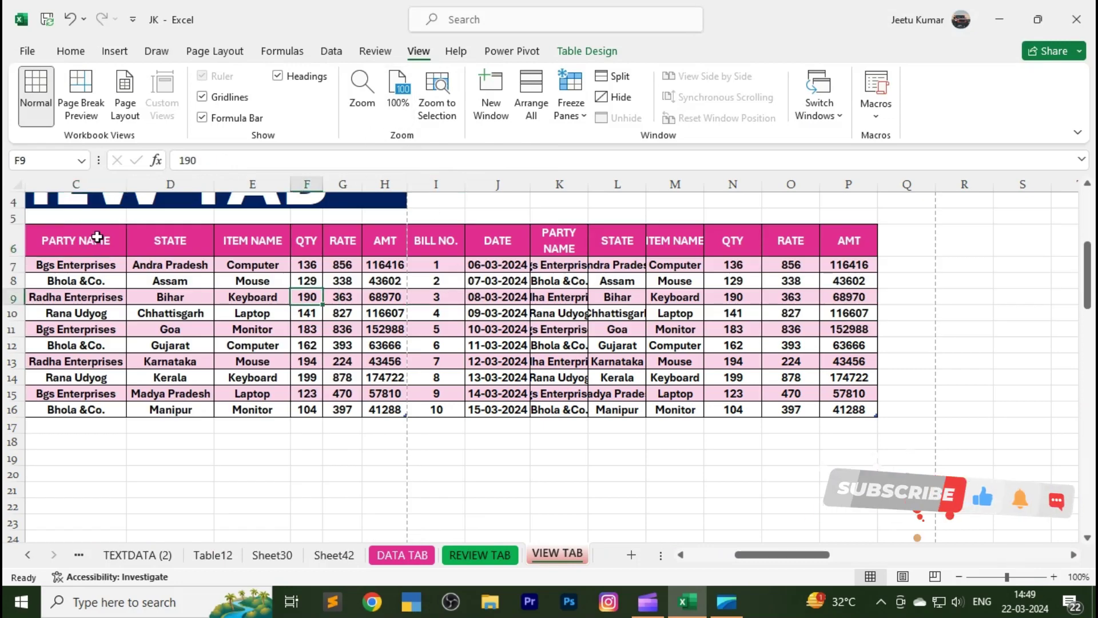
{"action": "mouse_move", "coordinate": [98, 238]}
{"action": "left_mouse_down"}
{"action": "mouse_move", "coordinate": [698, 404]}
{"action": "mouse_move", "coordinate": [858, 410]}
{"action": "left_mouse_up"}
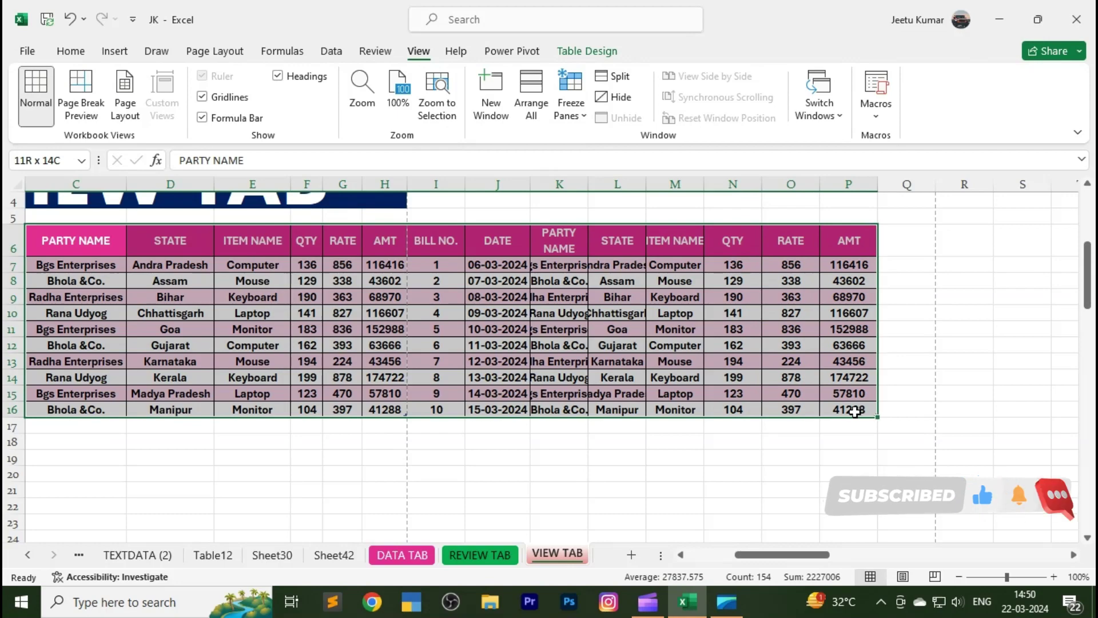
{"action": "left_click", "coordinate": [440, 115]}
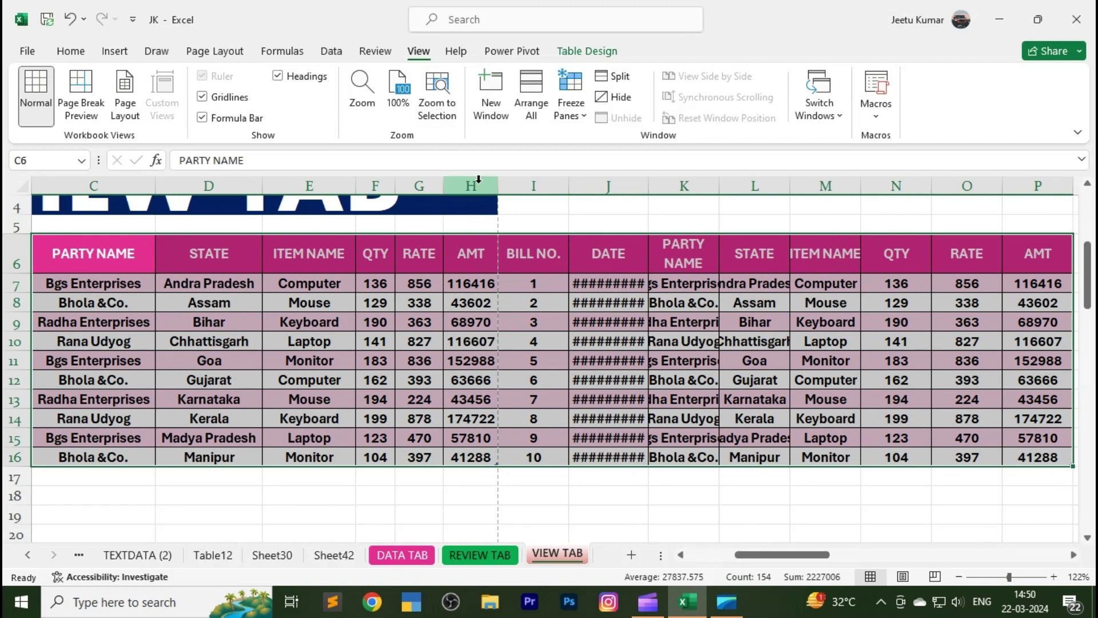
{"action": "left_click", "coordinate": [399, 106]}
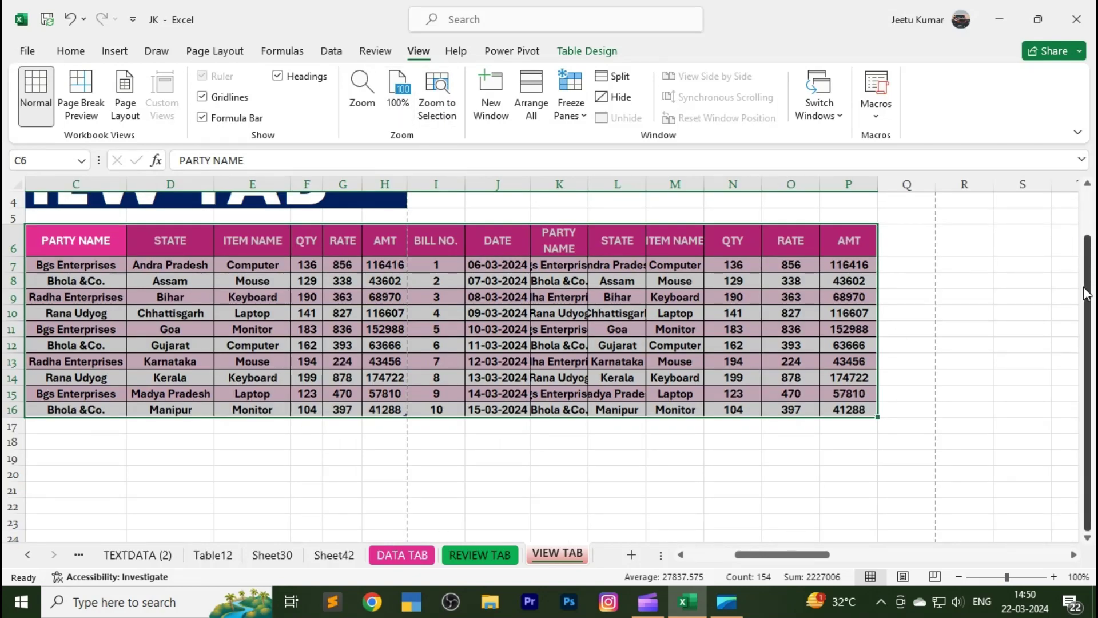
{"action": "left_click_drag", "start_coordinate": [1090, 264], "coordinate": [1088, 240]}
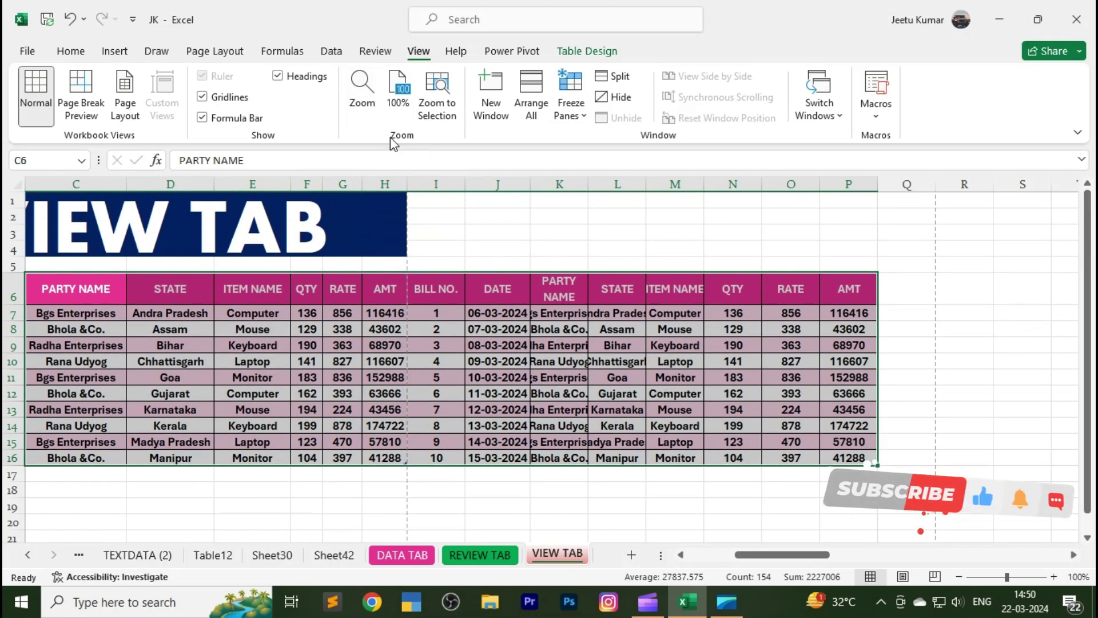
{"action": "left_click", "coordinate": [513, 260]}
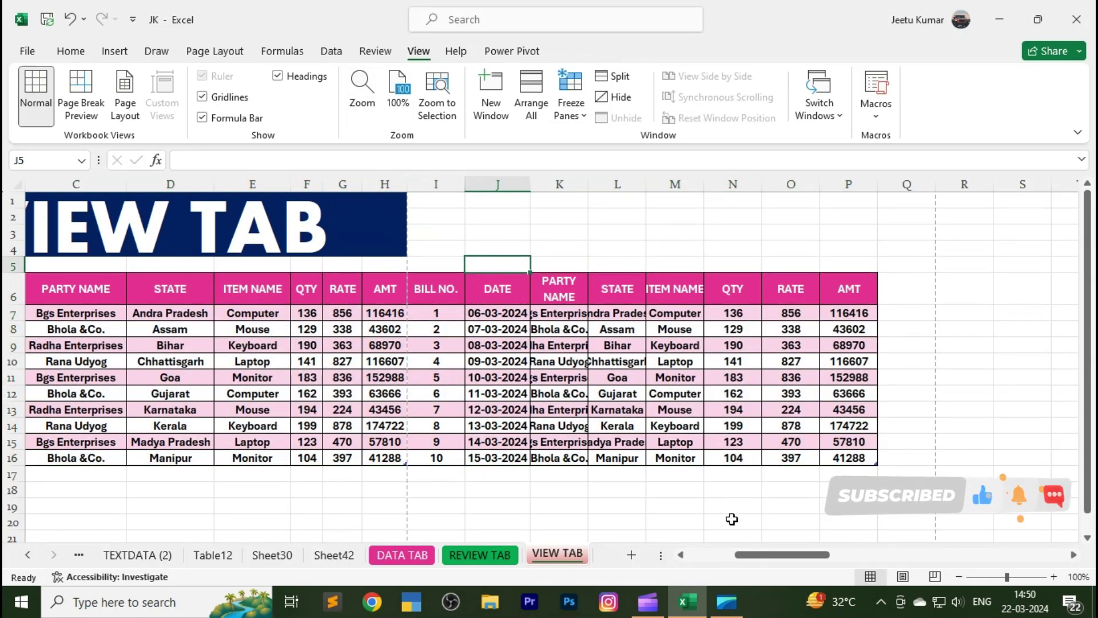
{"action": "left_click_drag", "start_coordinate": [778, 554], "coordinate": [729, 554]}
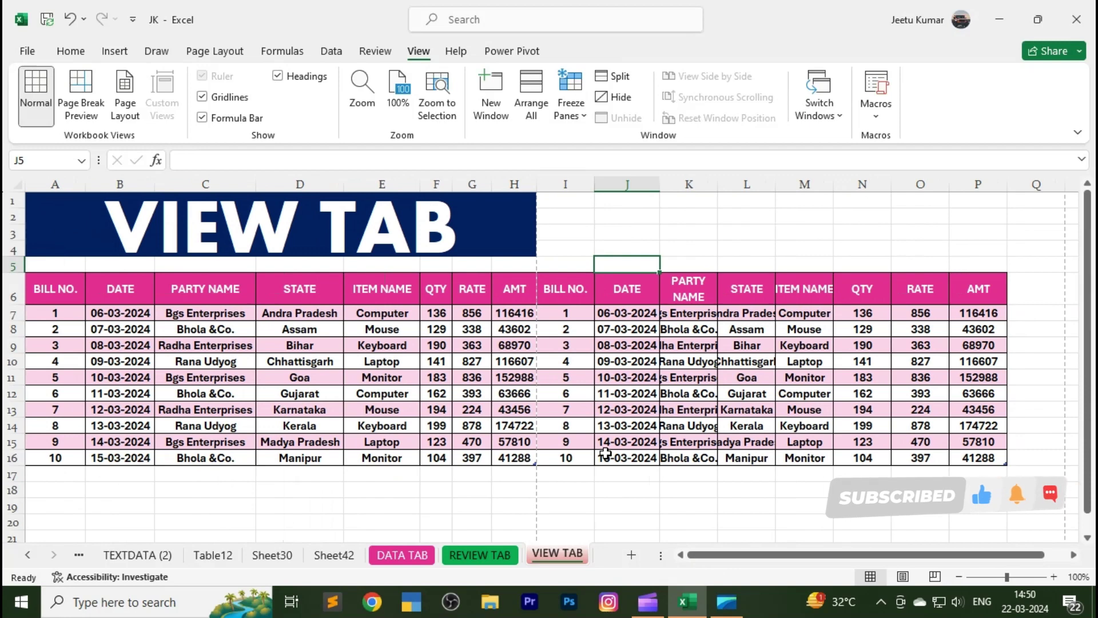